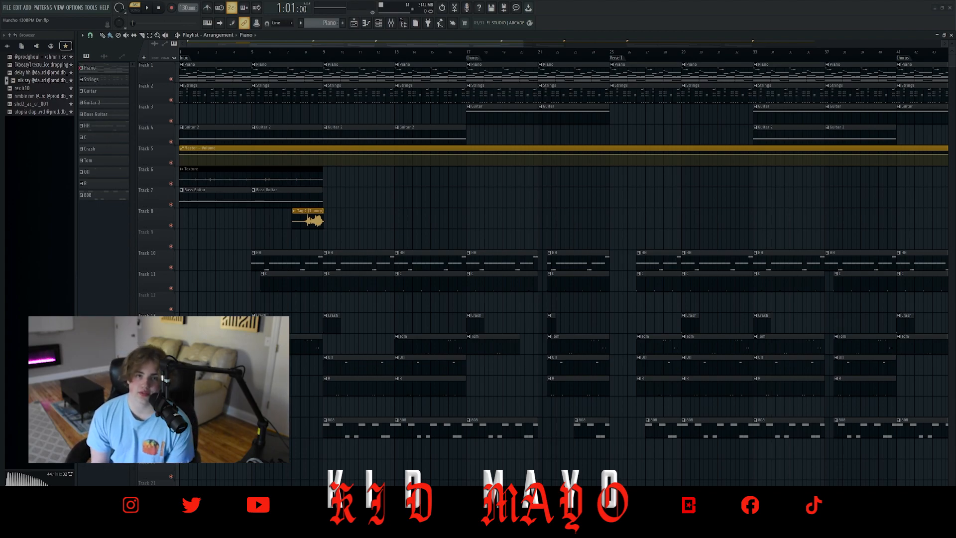
- Bring the whole arrangement into view and open the first Piano clip's notes in the piano roll
scroll(382, 141, down, 3)
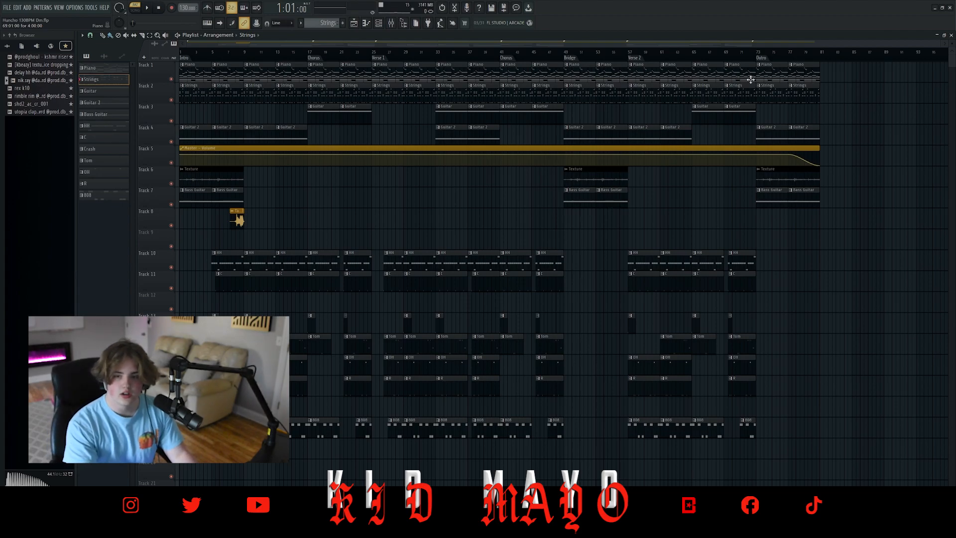
double_click(200, 70)
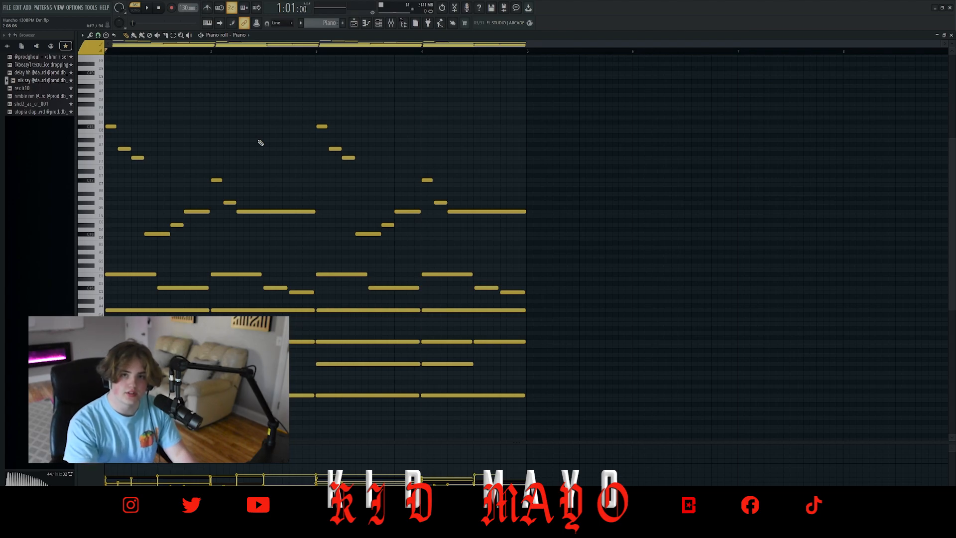
click(379, 23)
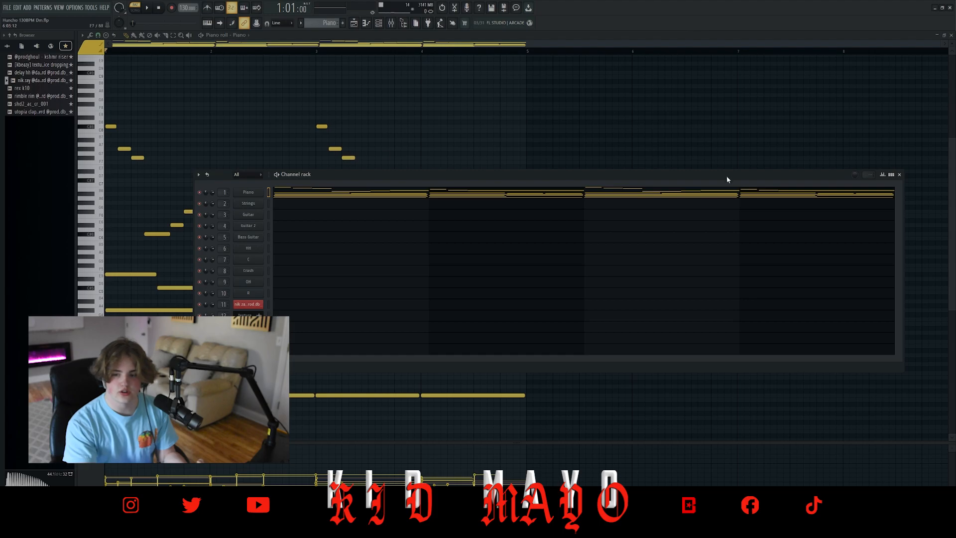
click(899, 175)
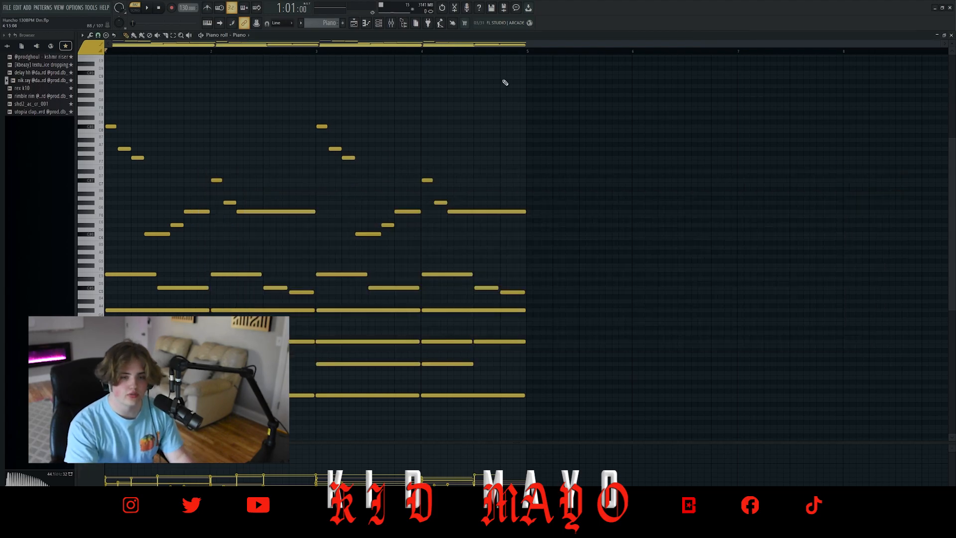
- Inspect the Addictive Keys instrument on the Piano channel, close it, and play back the piano pattern
click(378, 23)
click(379, 23)
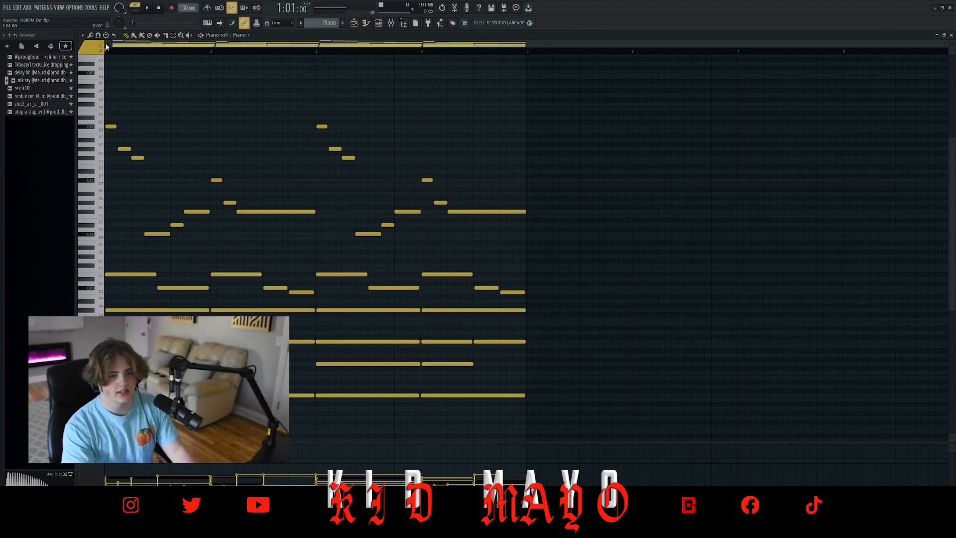
click(378, 23)
click(252, 192)
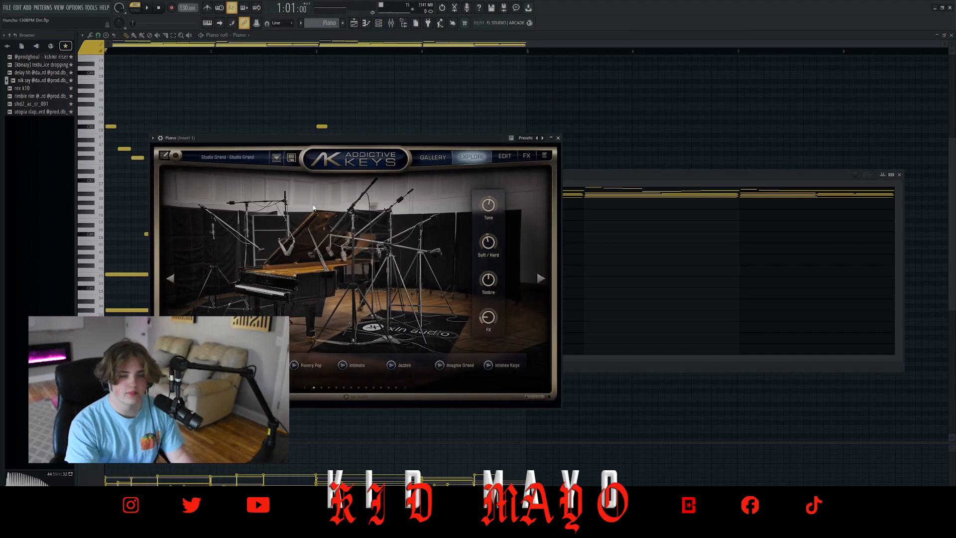
click(557, 137)
click(900, 174)
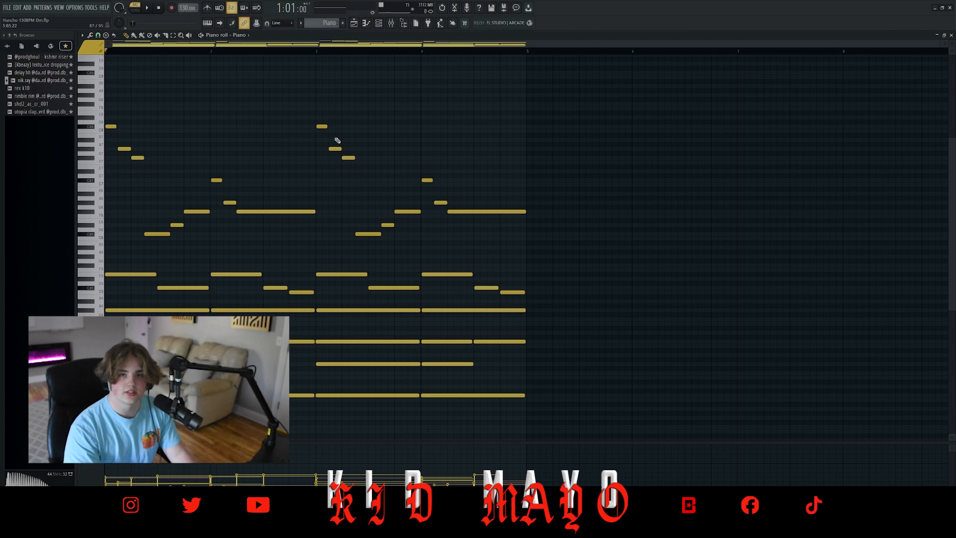
key(space)
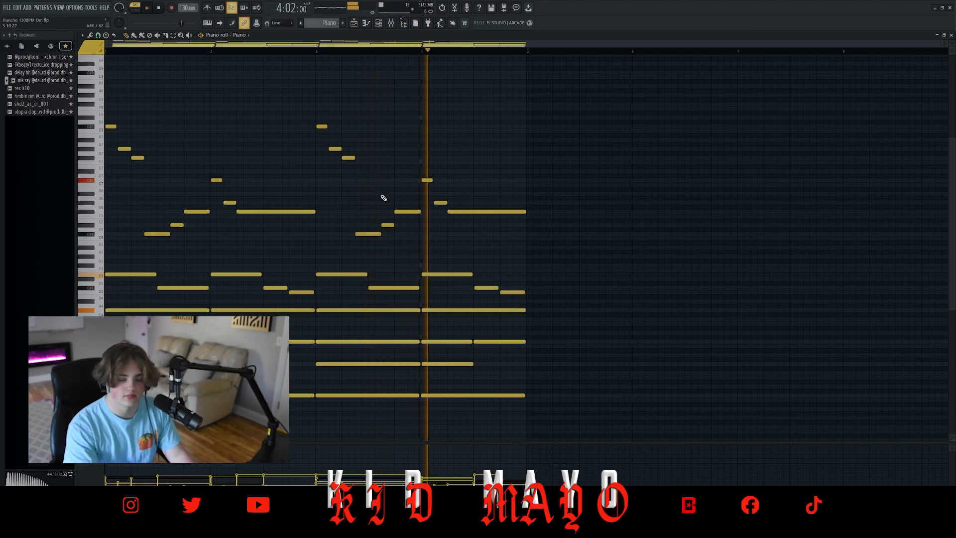
key(space)
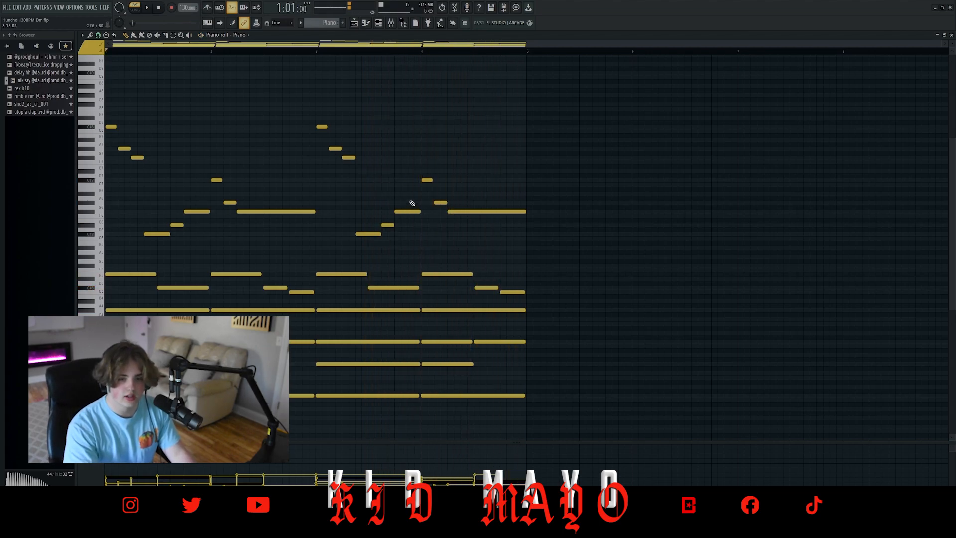
- Examine the effects on the piano's mixer track, Insert 1, including Fruity parametric EQ 2 and Portal, and close the mixer
click(391, 24)
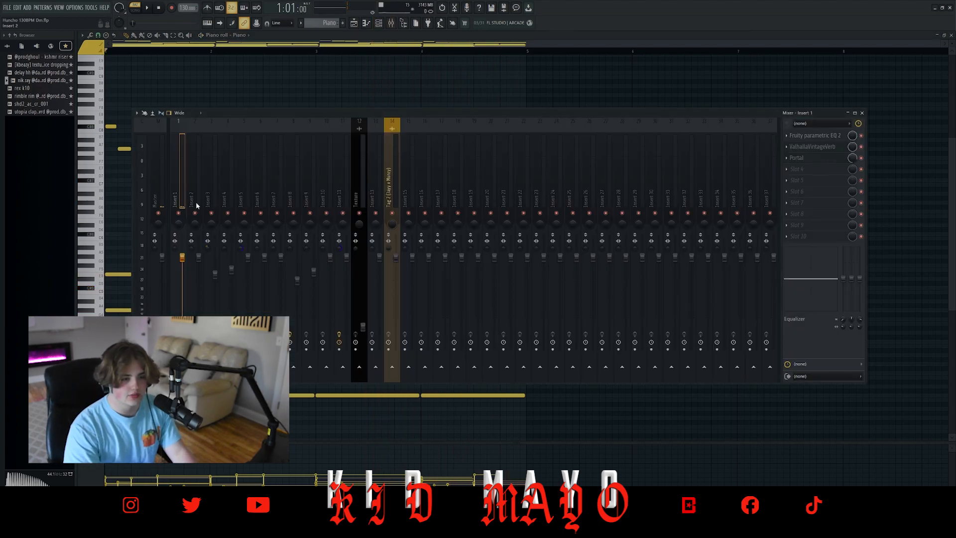
click(807, 135)
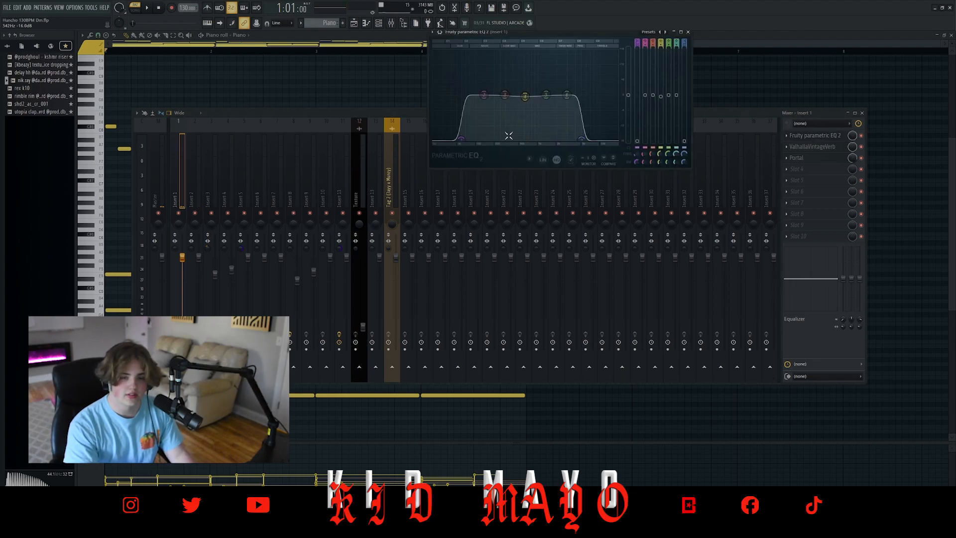
click(829, 147)
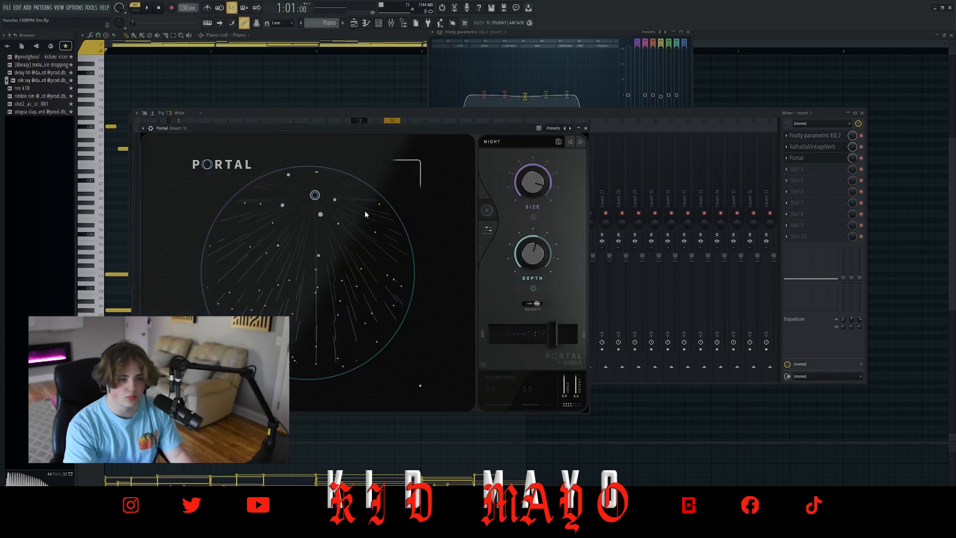
click(585, 128)
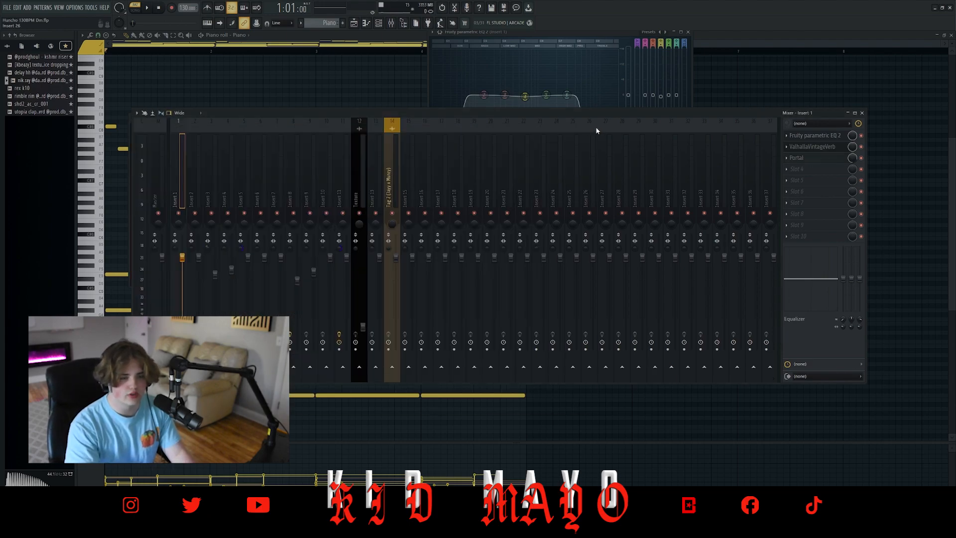
click(862, 113)
click(477, 118)
- Open the Strings channel's notes in the piano roll
click(379, 24)
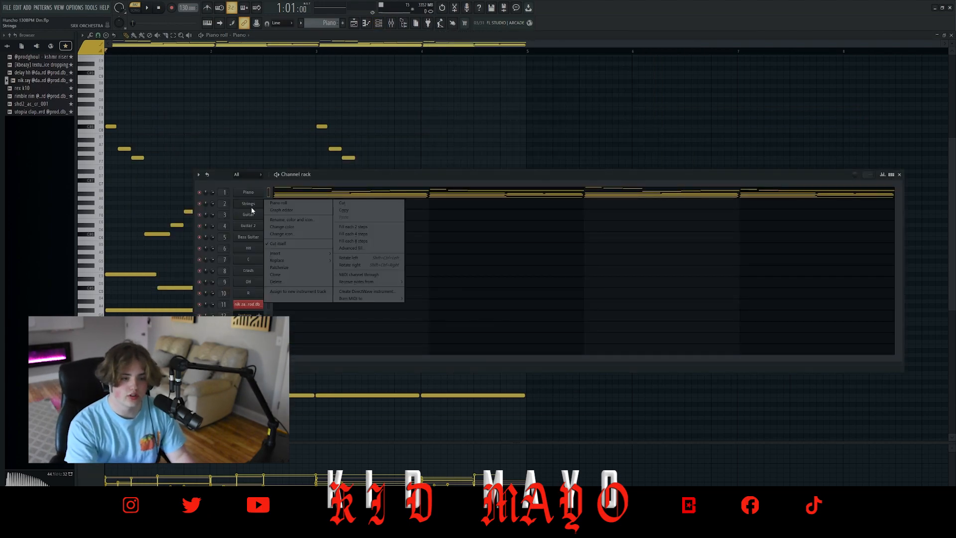
right_click(252, 206)
click(274, 204)
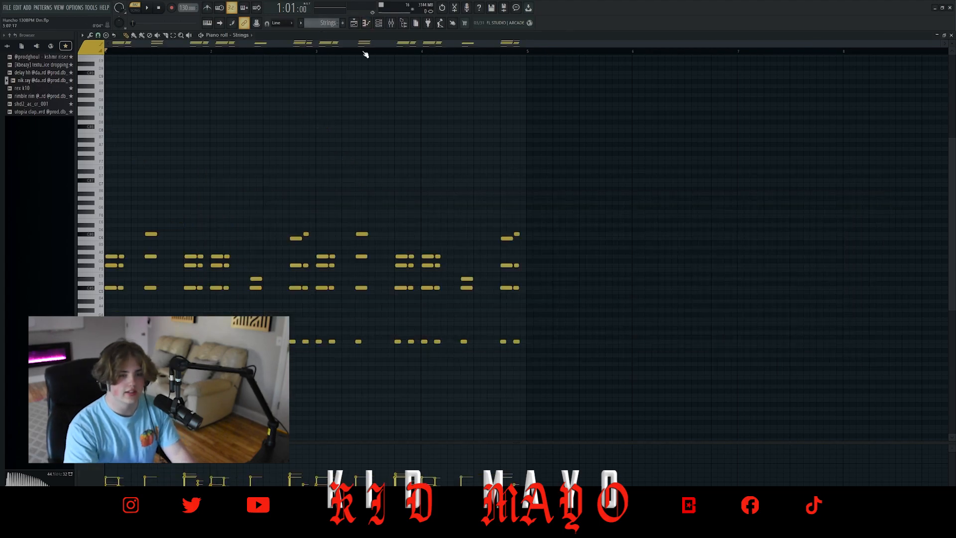
- Inspect the SRX Orchestra instrument on the Strings channel, close it, and play back the strings pattern
click(390, 23)
click(250, 206)
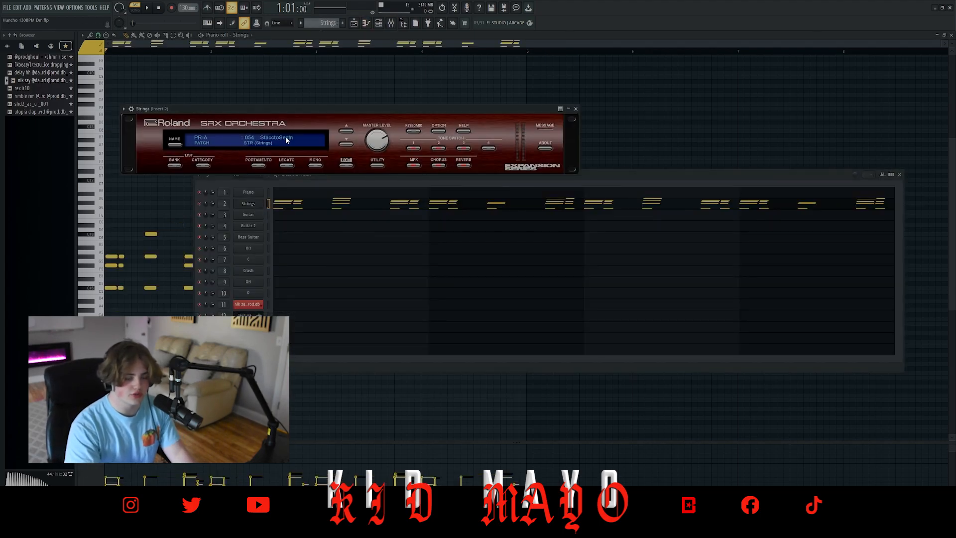
click(575, 108)
right_click(517, 60)
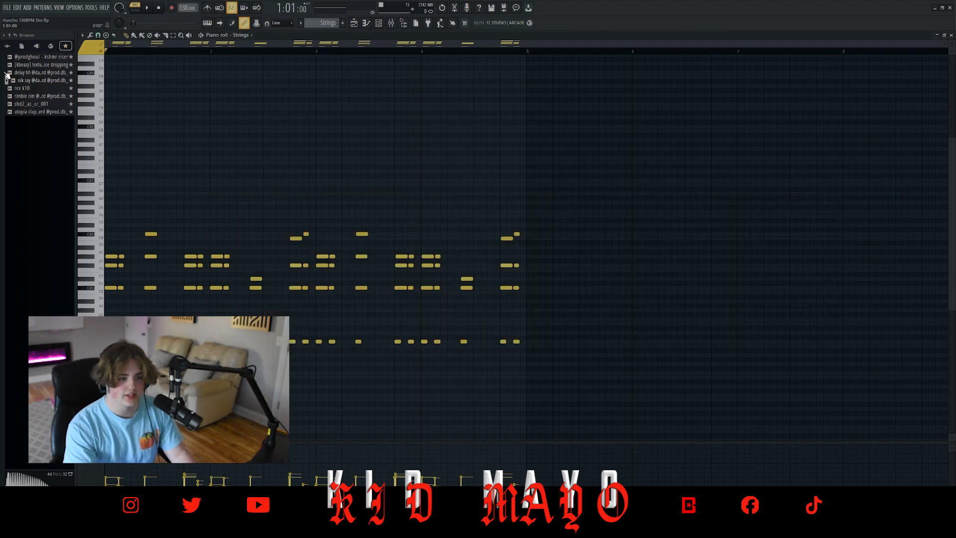
key(space)
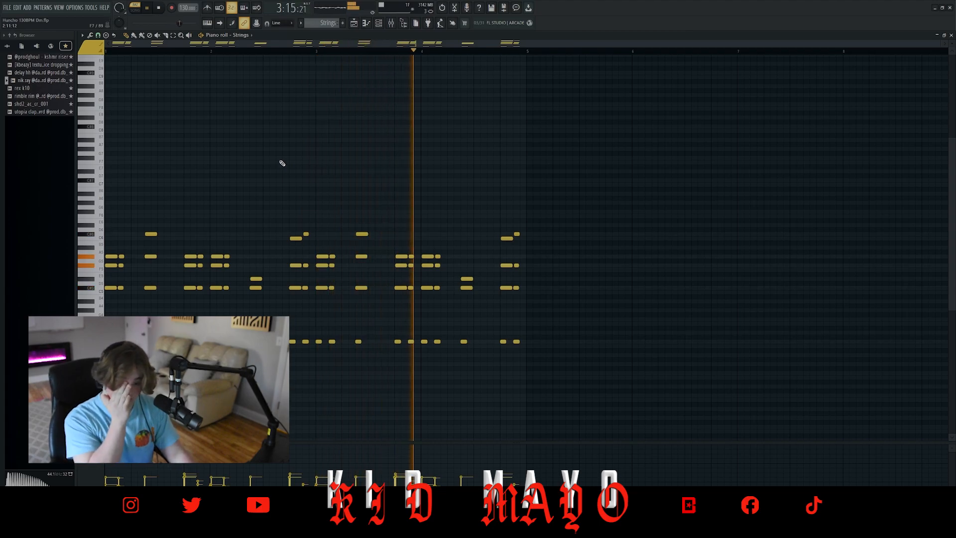
key(space)
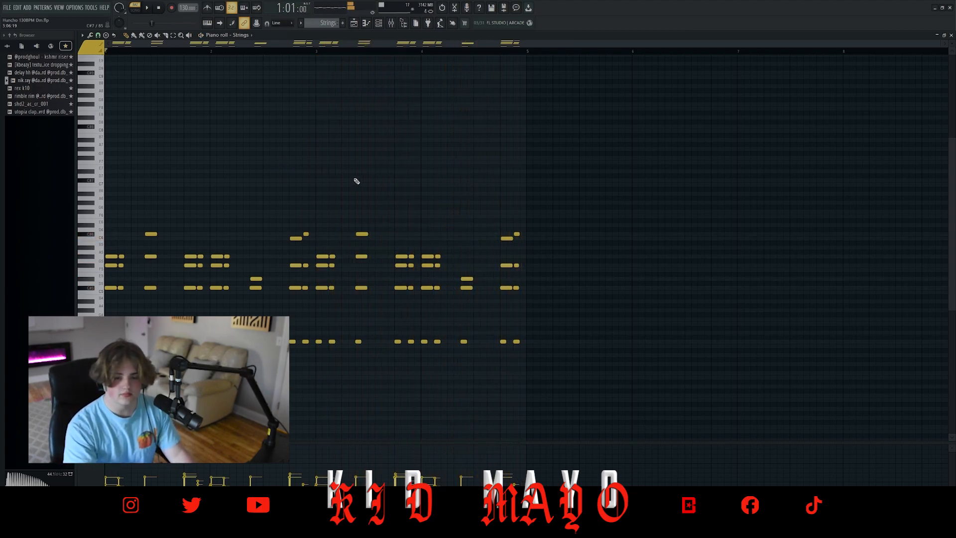
- Examine Fruity parametric EQ 2 and ValhallaVintageVerb on the strings' mixer track, Insert 2, and close their windows
click(382, 25)
key(F9)
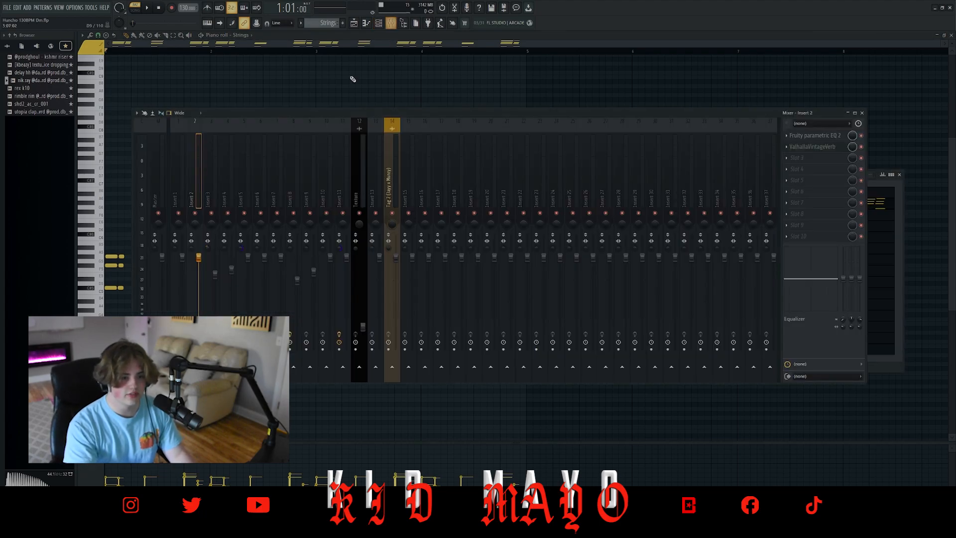
click(816, 135)
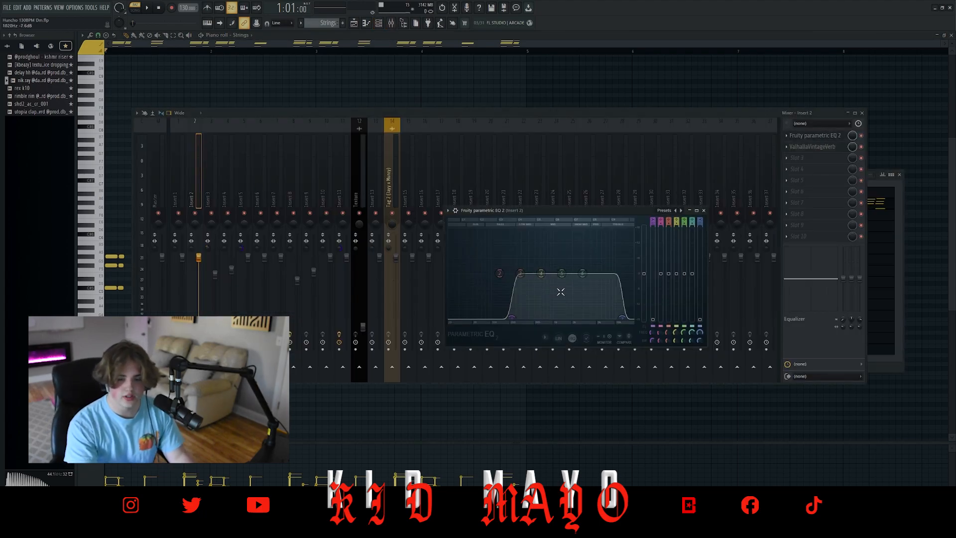
click(813, 146)
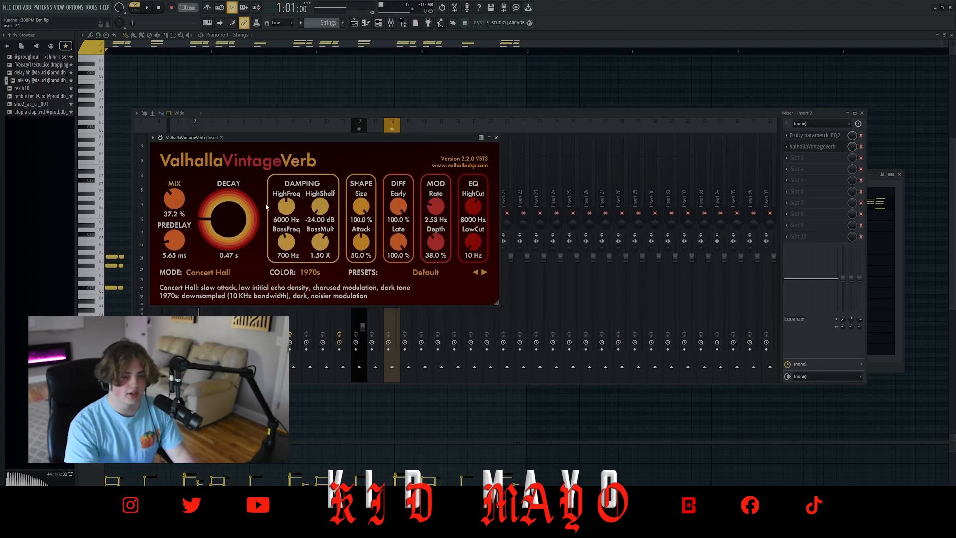
click(498, 139)
click(862, 112)
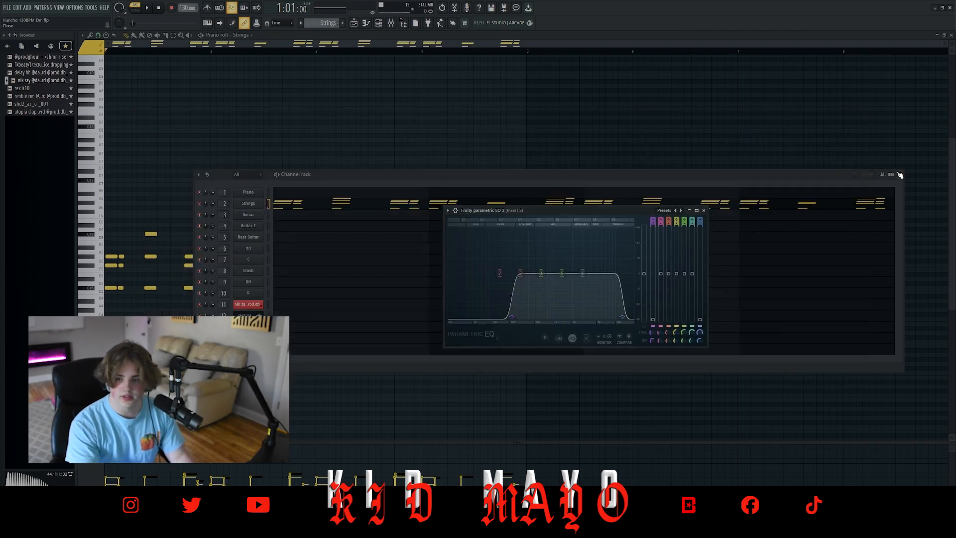
key(F6)
click(704, 211)
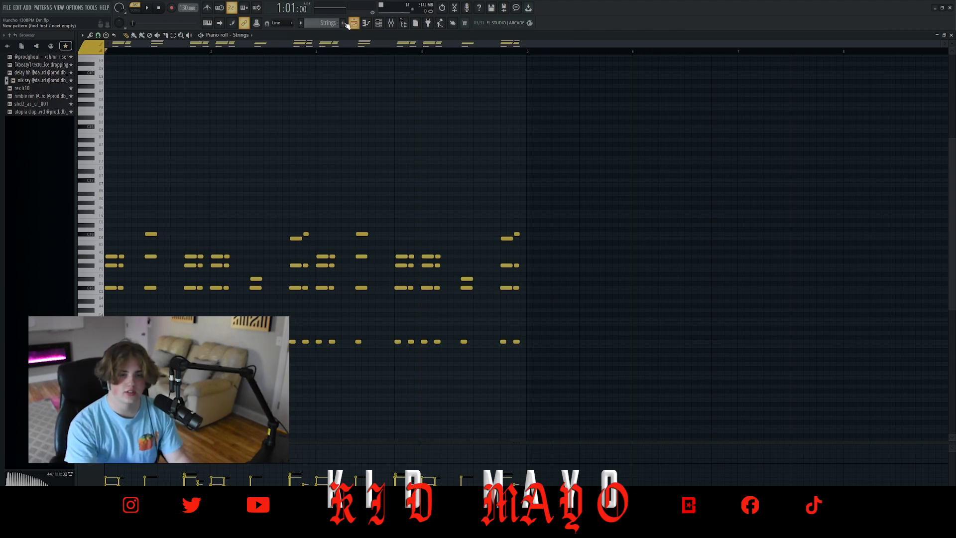
- Switch to the Guitar pattern and inspect the instrument plugin on the Guitar channel
click(380, 23)
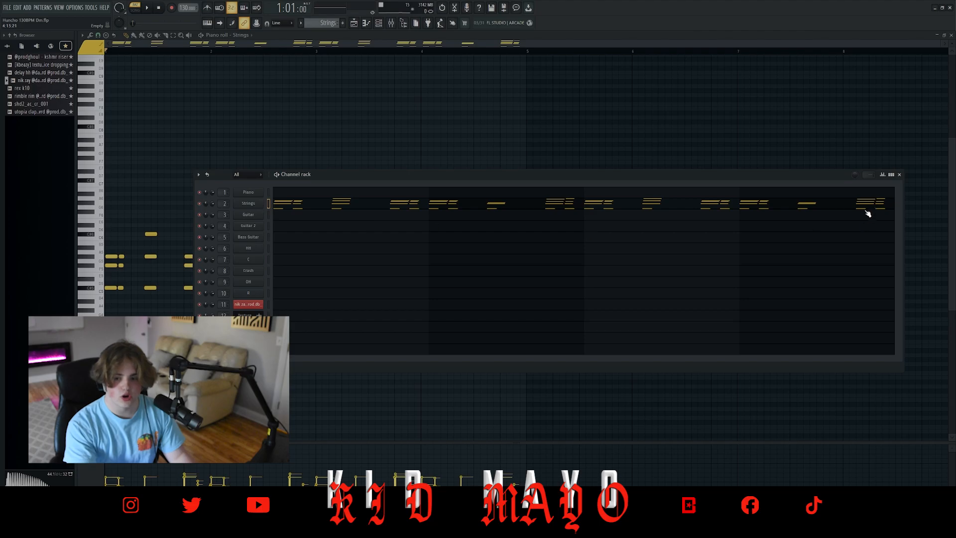
click(900, 175)
scroll(332, 23, down, 1)
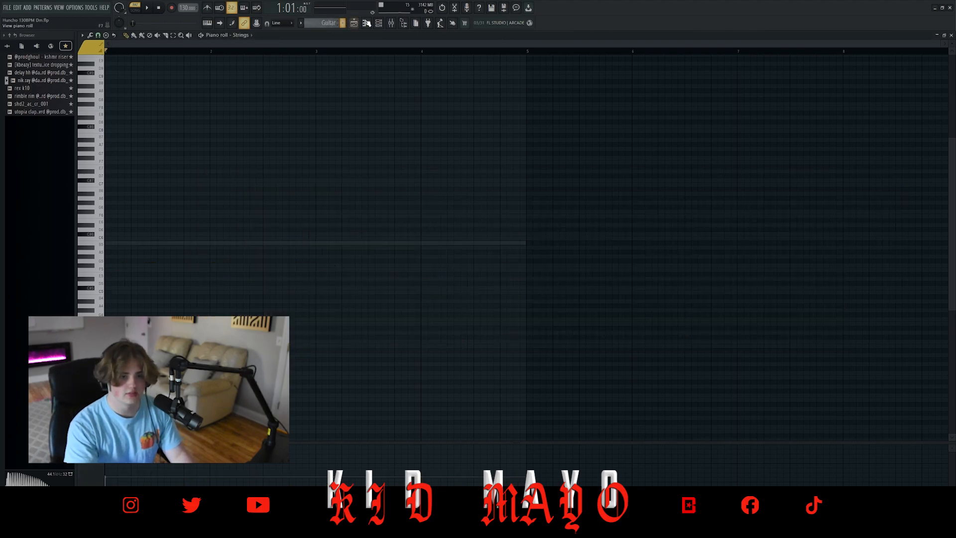
click(380, 23)
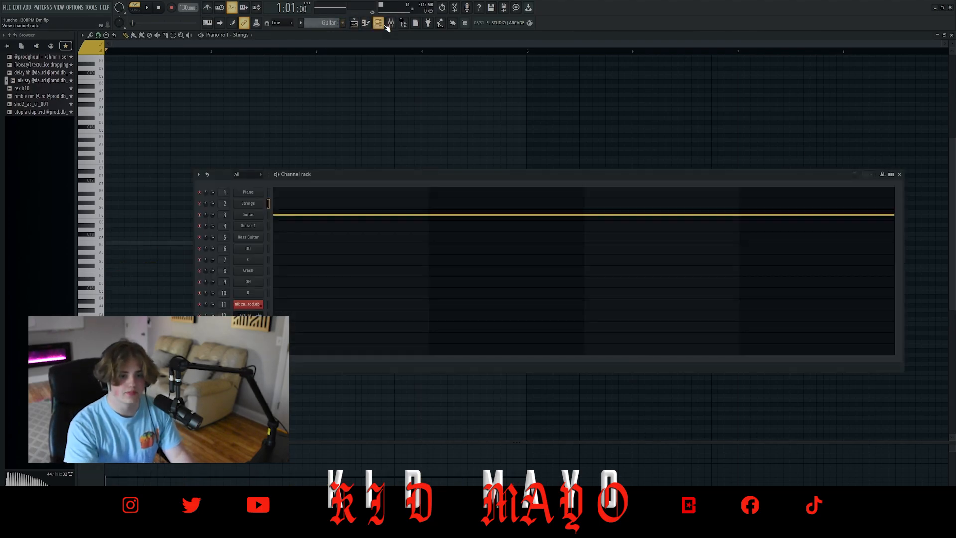
click(254, 220)
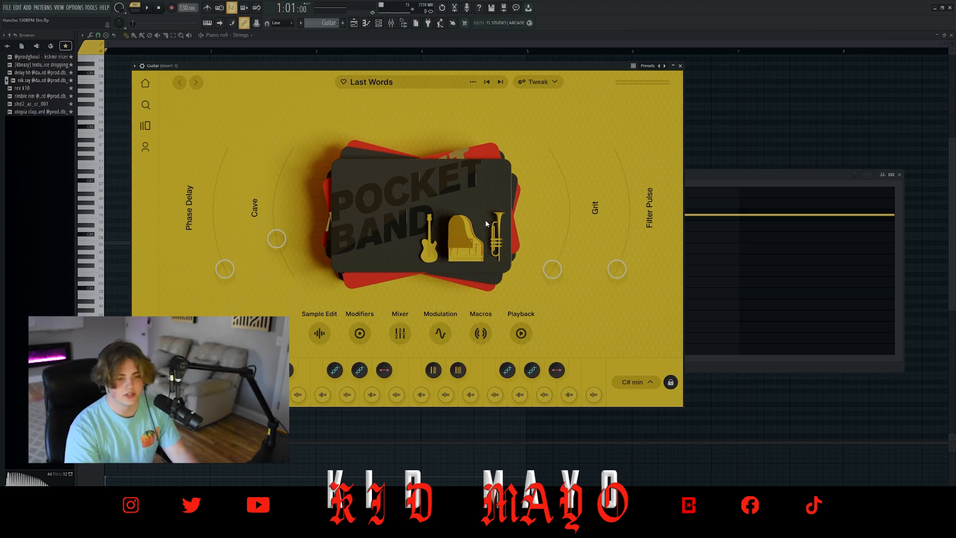
click(680, 66)
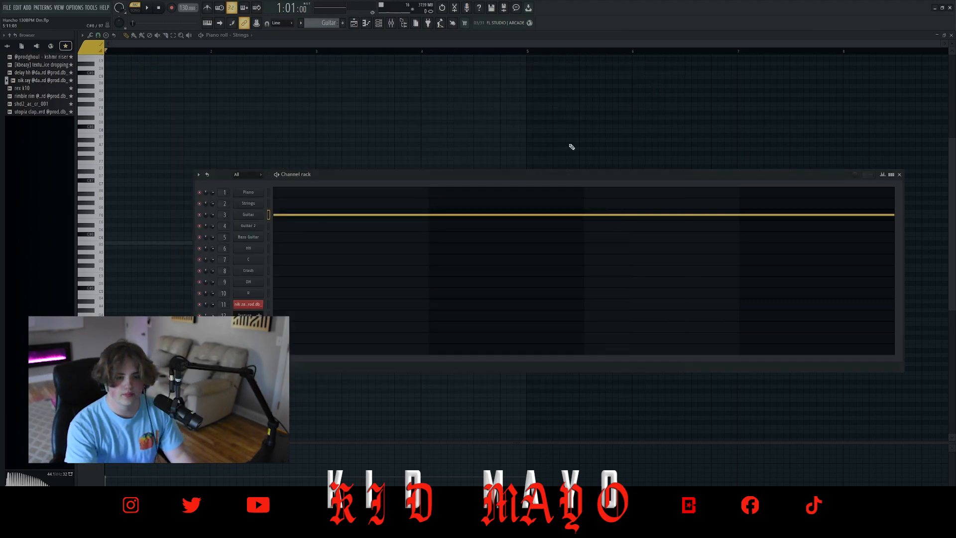
- Open the Guitar channel's notes in the piano roll and play back the guitar pattern
click(252, 216)
click(282, 214)
key(space)
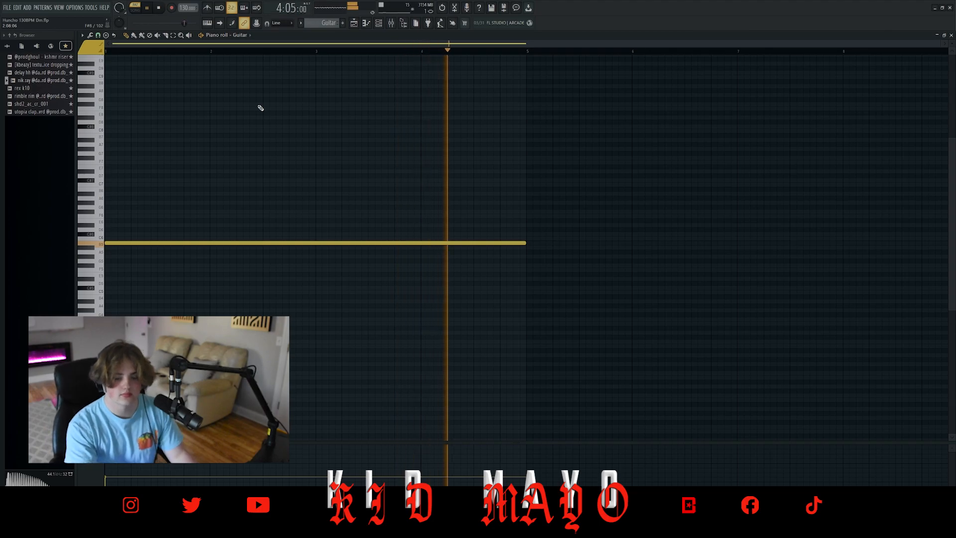
key(space)
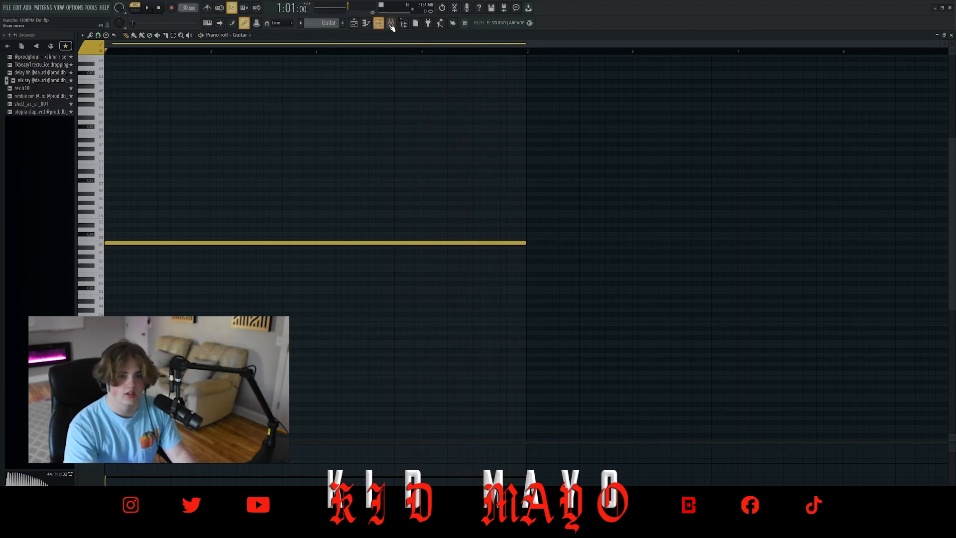
- Examine ValhallaVintageVerb, Fruity parametric EQ 2 and RC-20 Retro Color on the guitar's mixer track, Insert 3
click(391, 23)
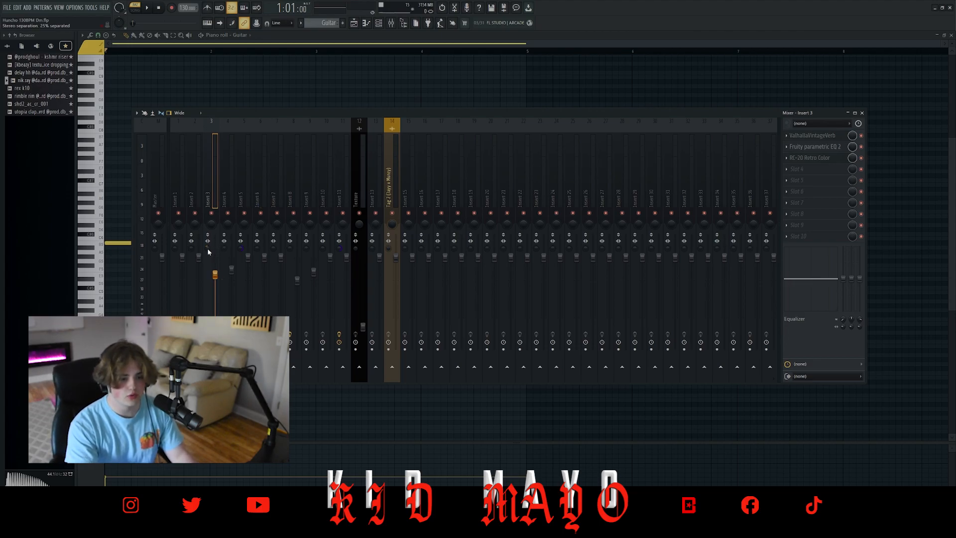
click(819, 136)
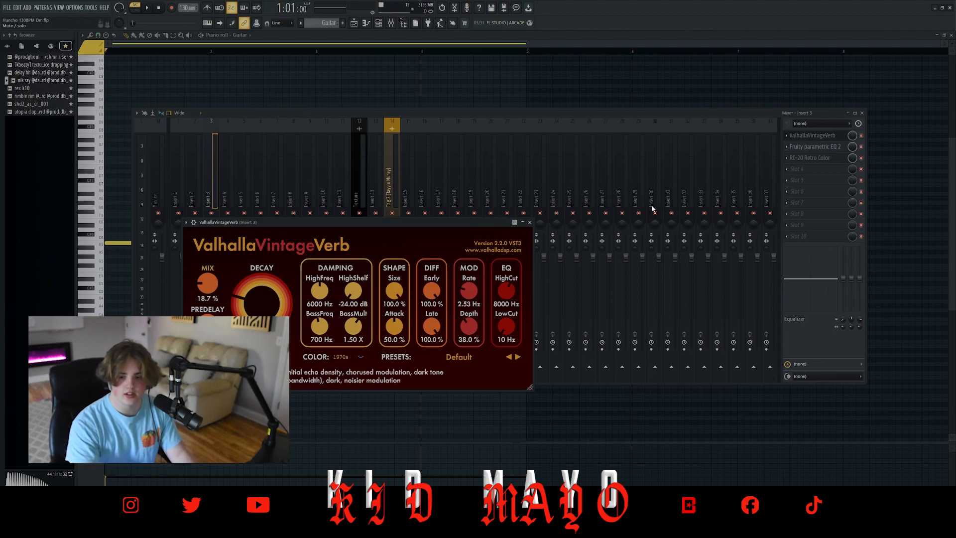
click(814, 147)
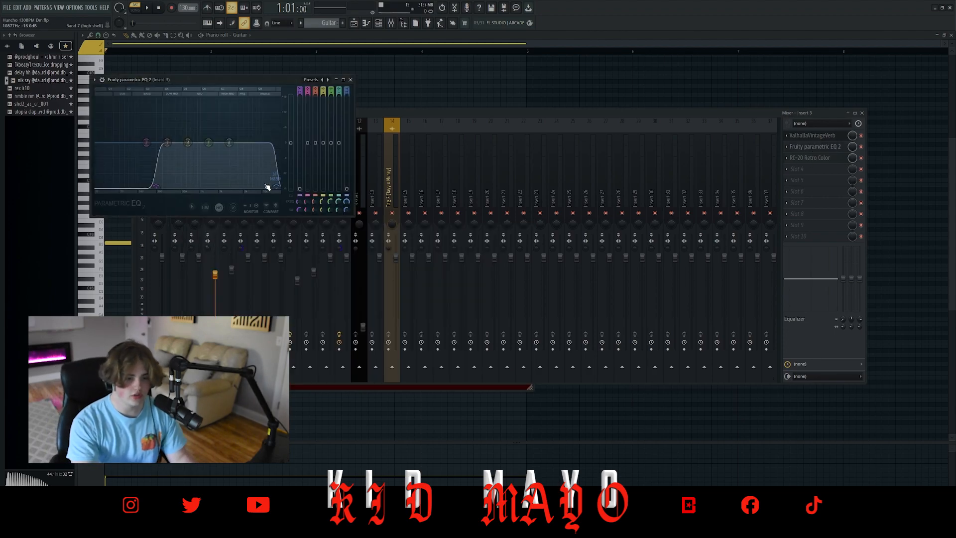
click(818, 159)
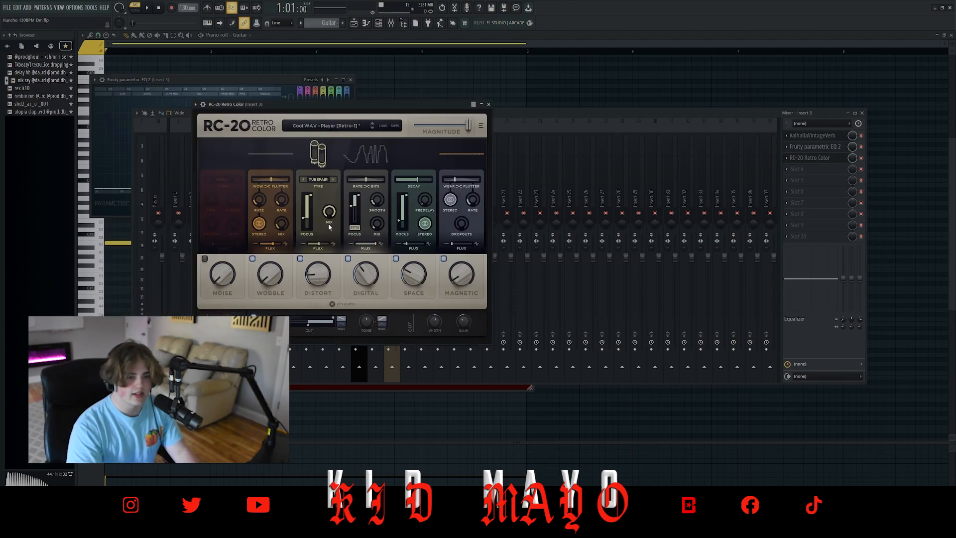
- Close RC-20 Retro Color, the remaining guitar effect window and the mixer
click(488, 104)
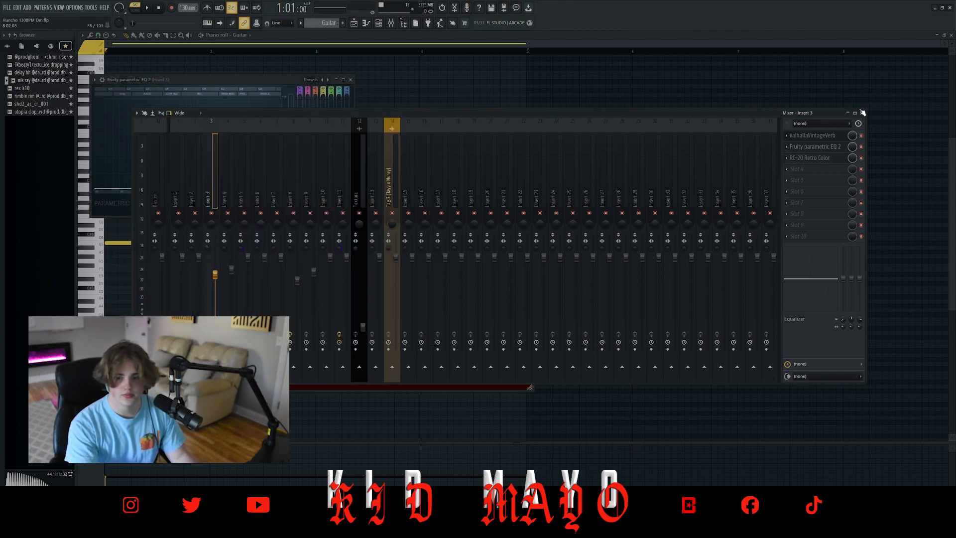
click(862, 113)
click(530, 222)
- Inspect the instrument plugin on the Guitar 2 channel and play back its notes in the piano roll
click(379, 23)
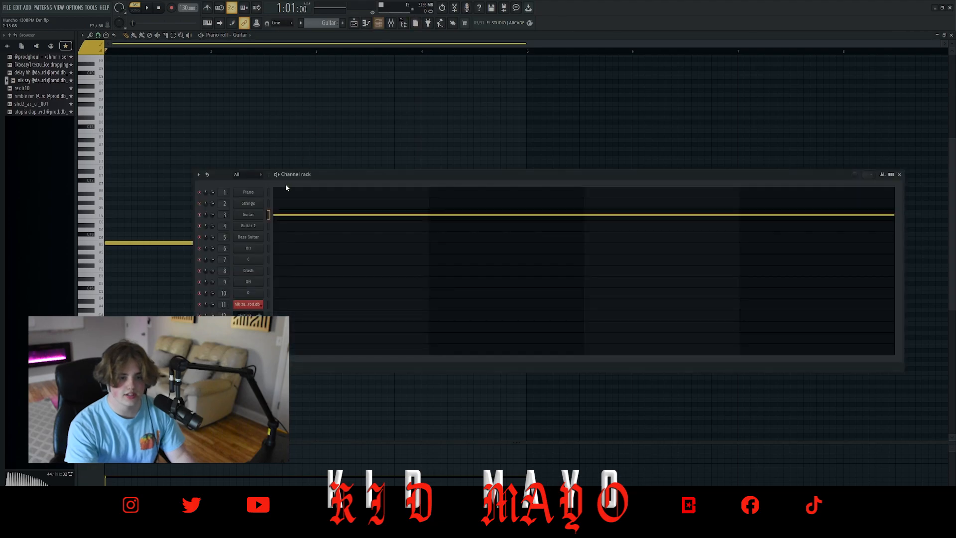
click(251, 230)
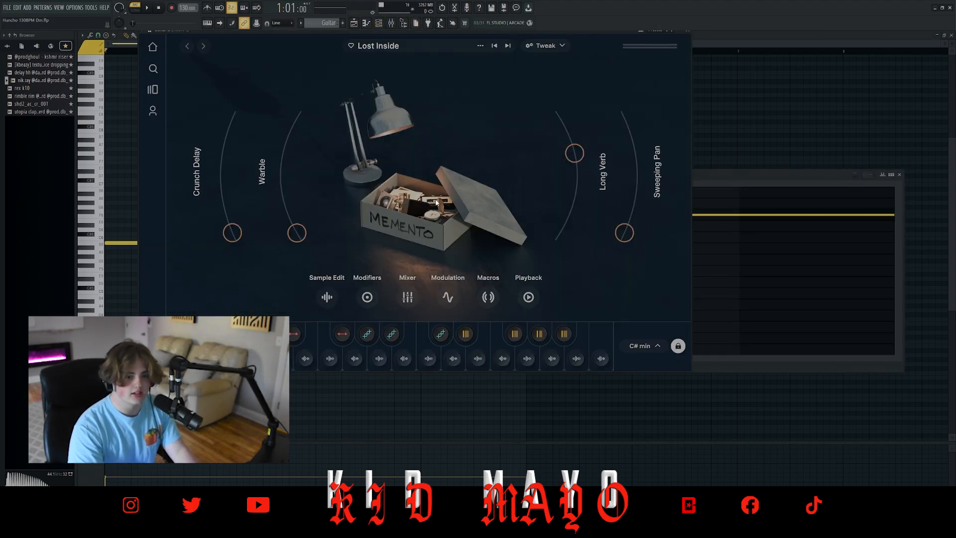
key(Escape)
right_click(259, 217)
click(270, 215)
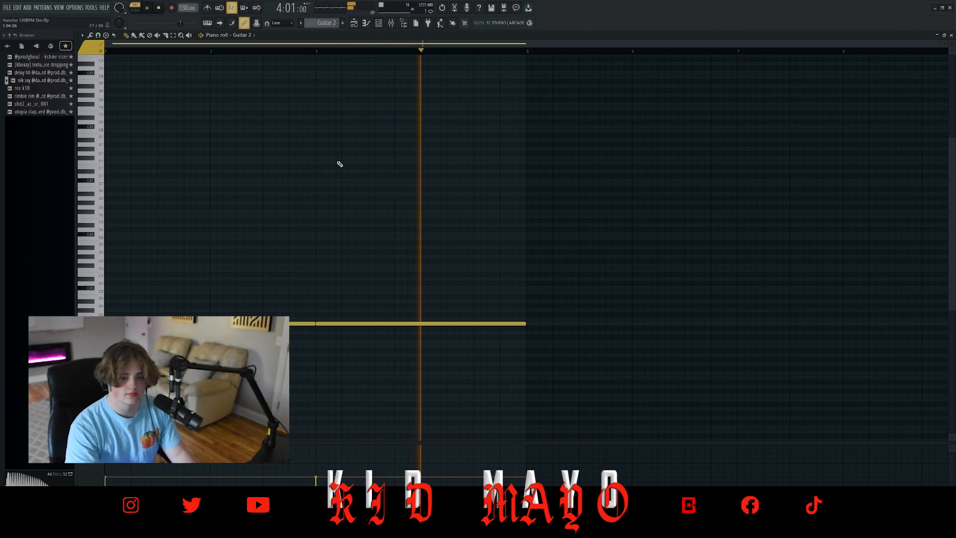
key(space)
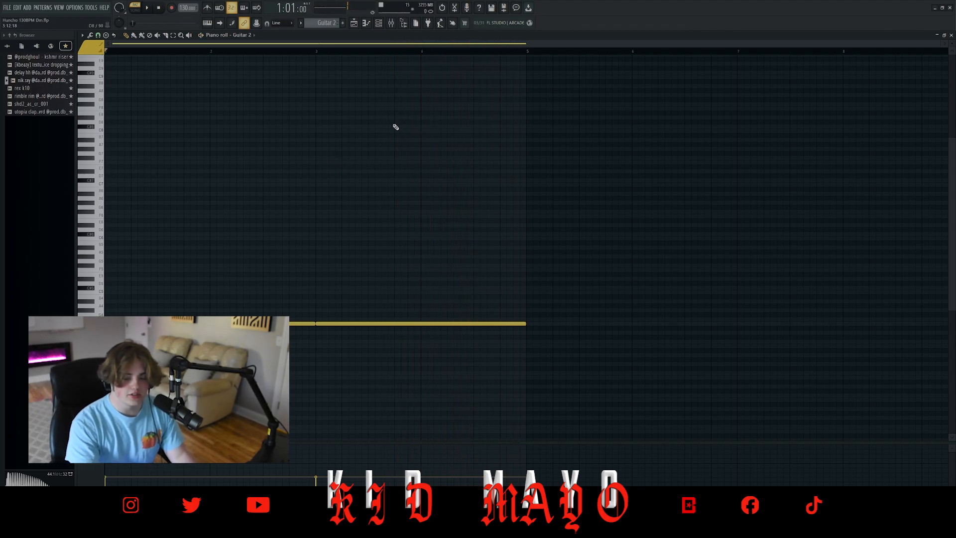
- Inspect the instrument plugin on the Bass Guitar channel and close its window
click(381, 26)
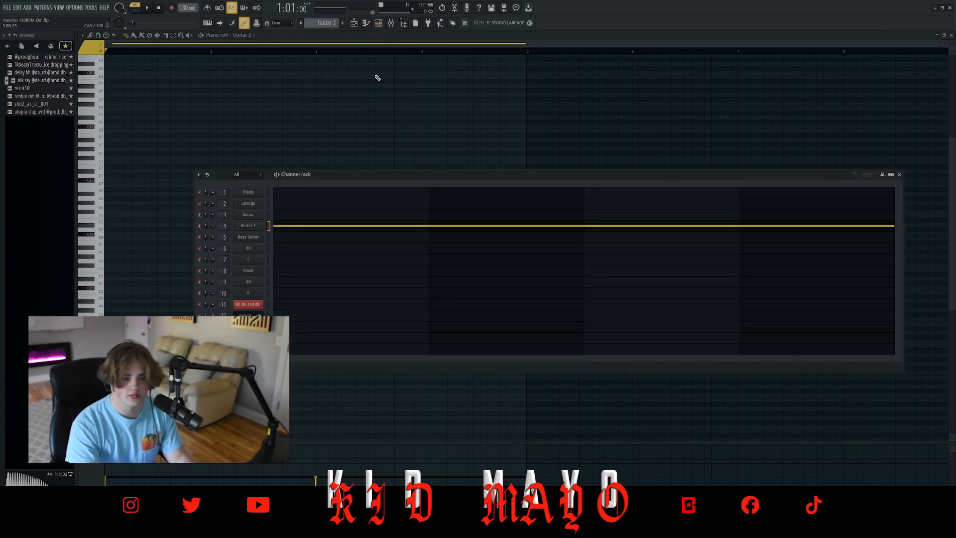
right_click(265, 240)
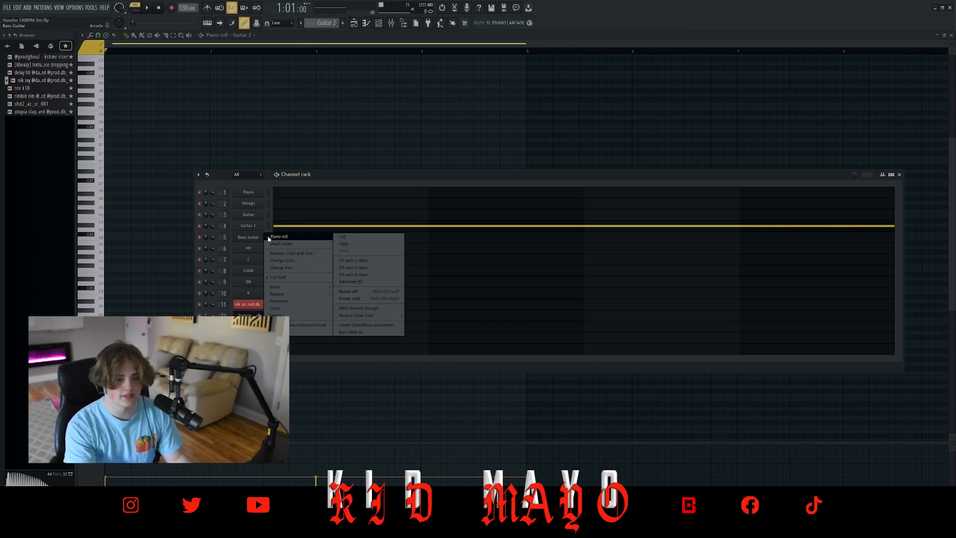
click(268, 237)
click(256, 238)
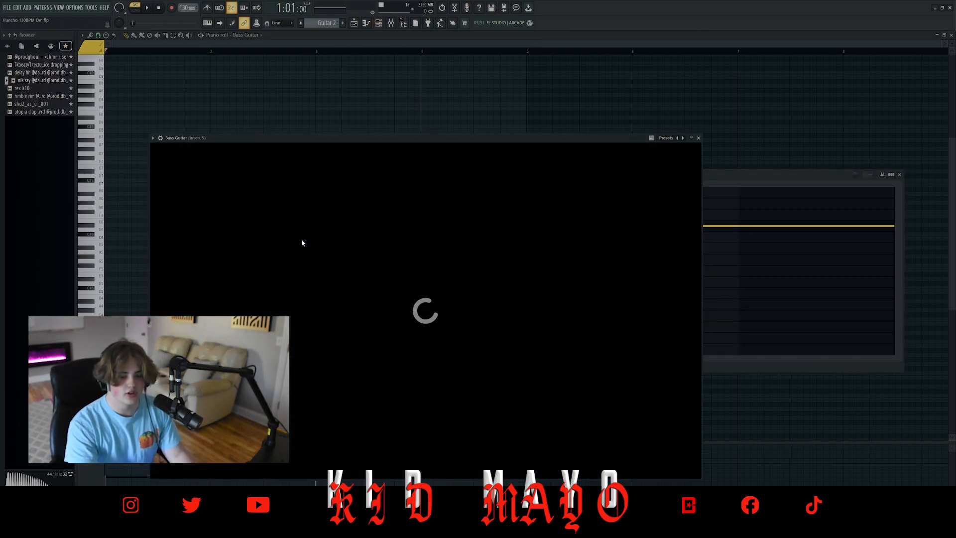
drag(421, 140, 484, 74)
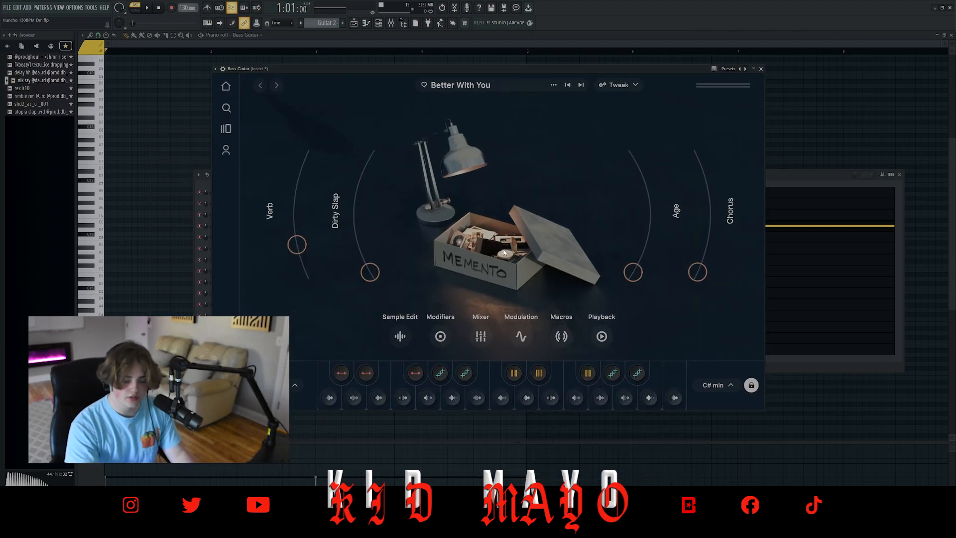
click(761, 68)
- Open the Bass Guitar channel's notes in the piano roll and play back the Bass Guitar pattern
right_click(255, 237)
click(273, 236)
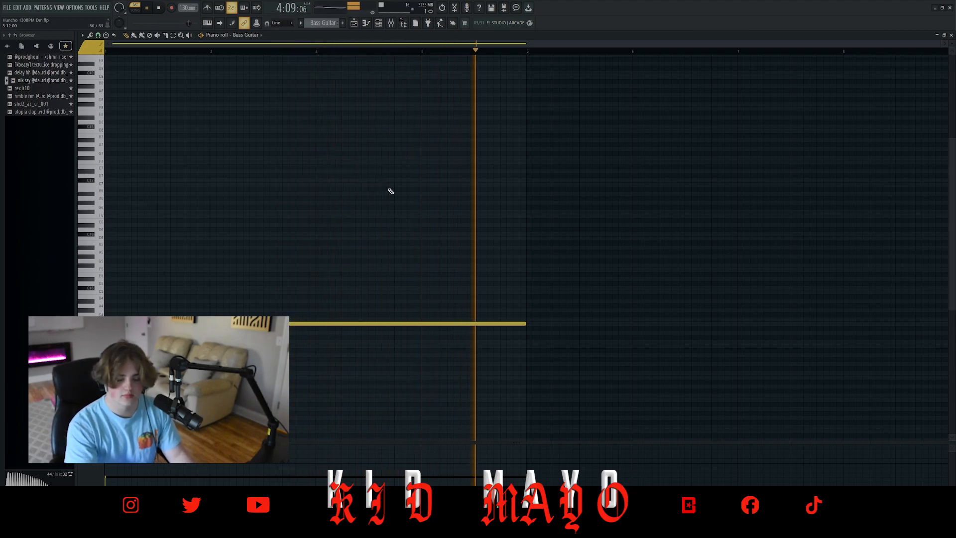
key(space)
- Examine Fruity parametric EQ 2 and Saturn 2 on the bass guitar's mixer track, Insert 5, and close the mixer
click(390, 23)
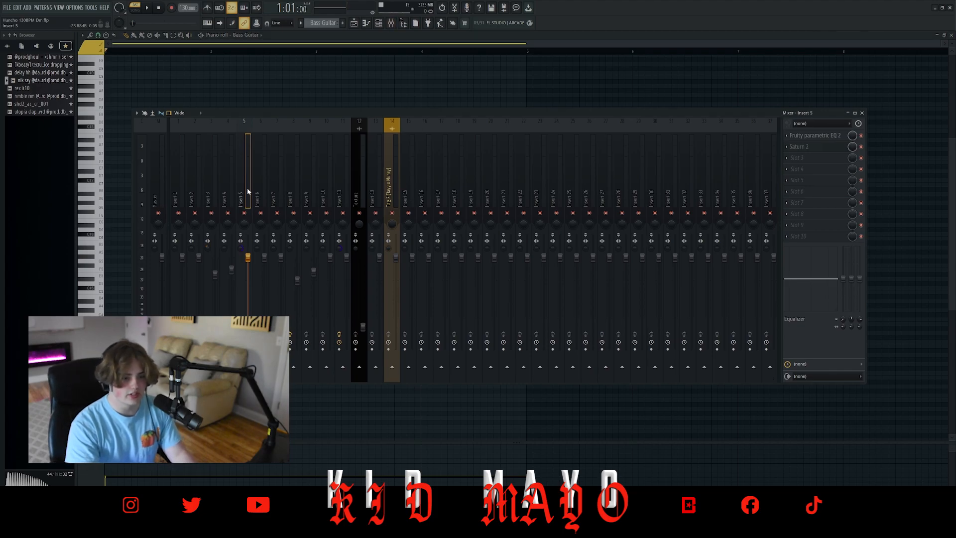
click(804, 135)
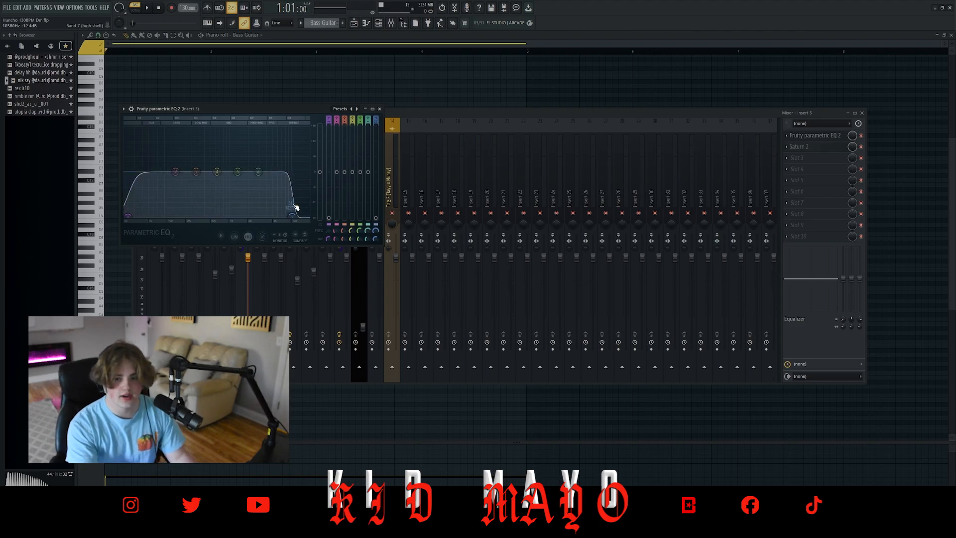
click(798, 147)
drag(415, 114, 322, 136)
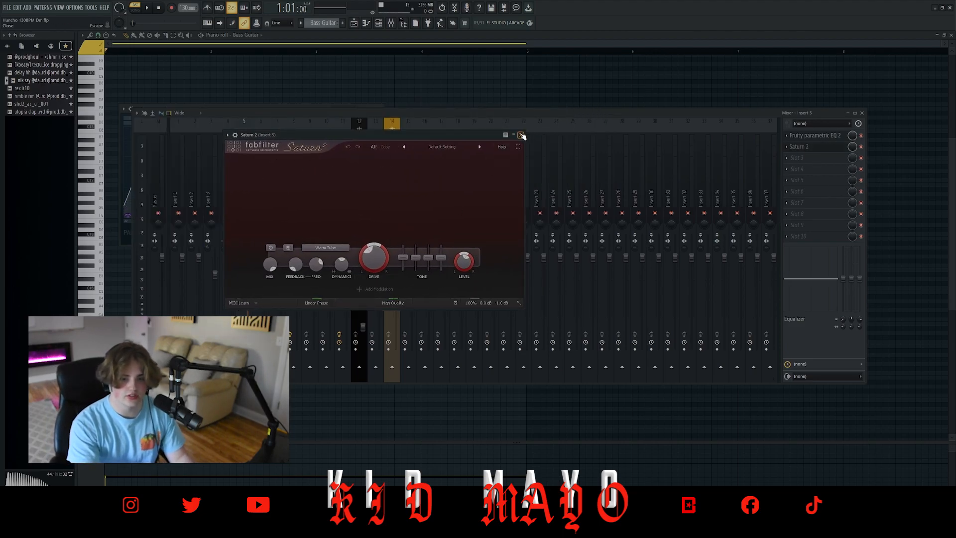
click(521, 135)
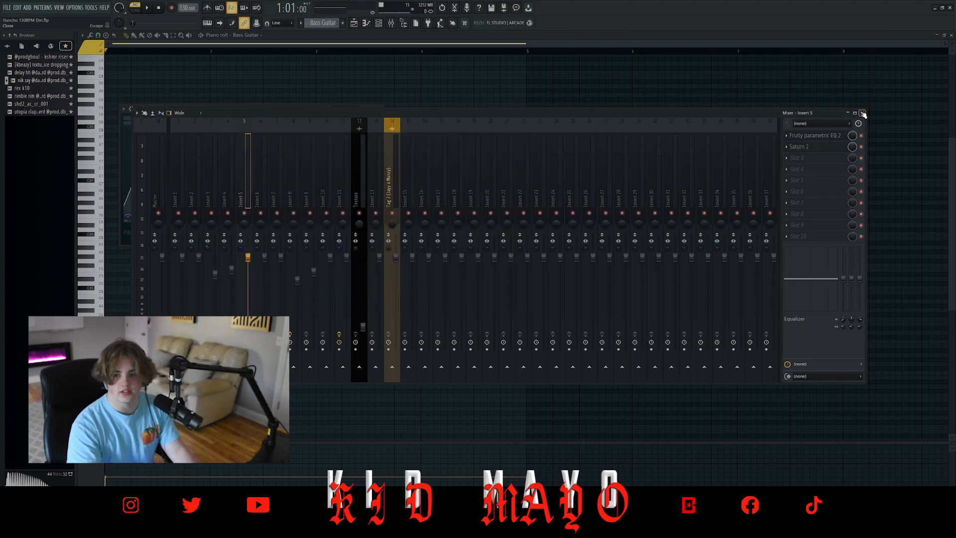
click(862, 113)
- Solo the Texture clips on Track 6 in the playlist and play them back
key(F5)
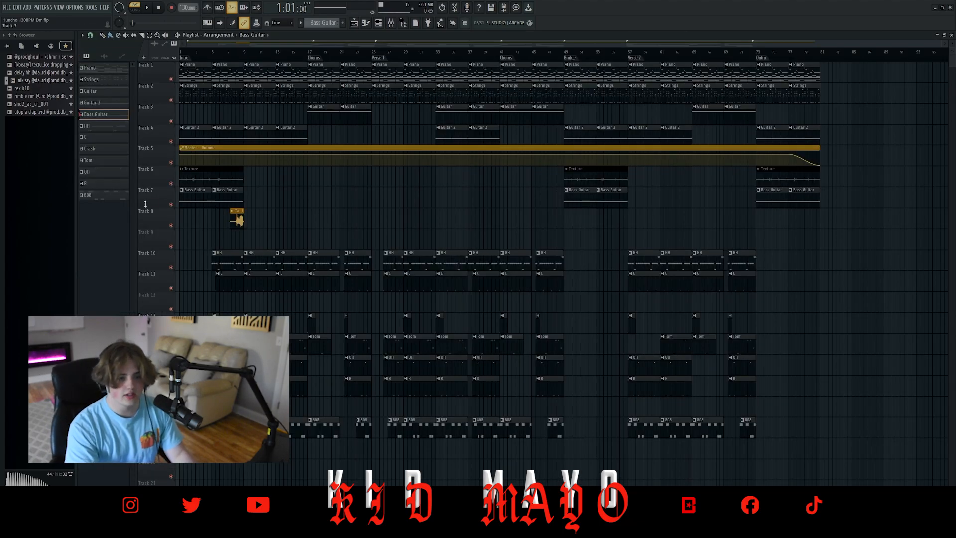
right_click(172, 184)
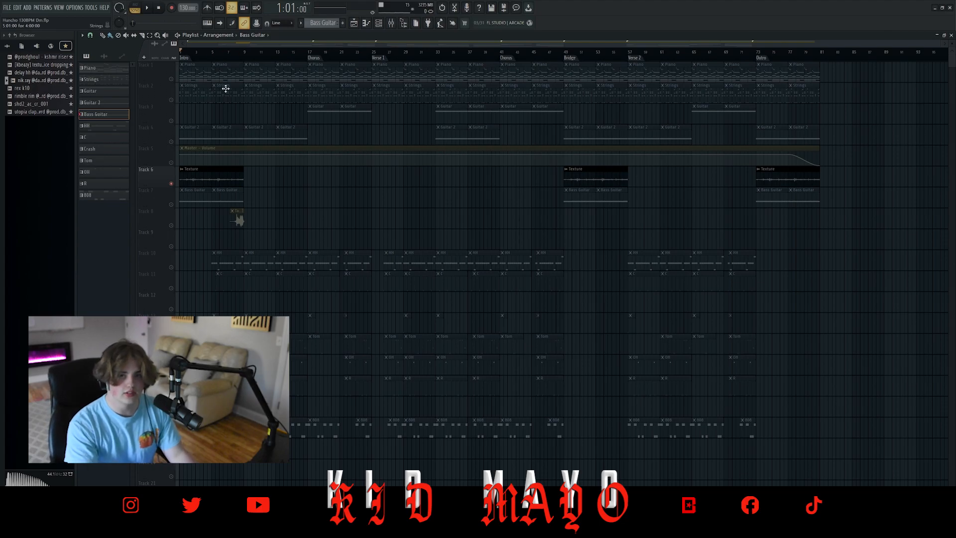
key(space)
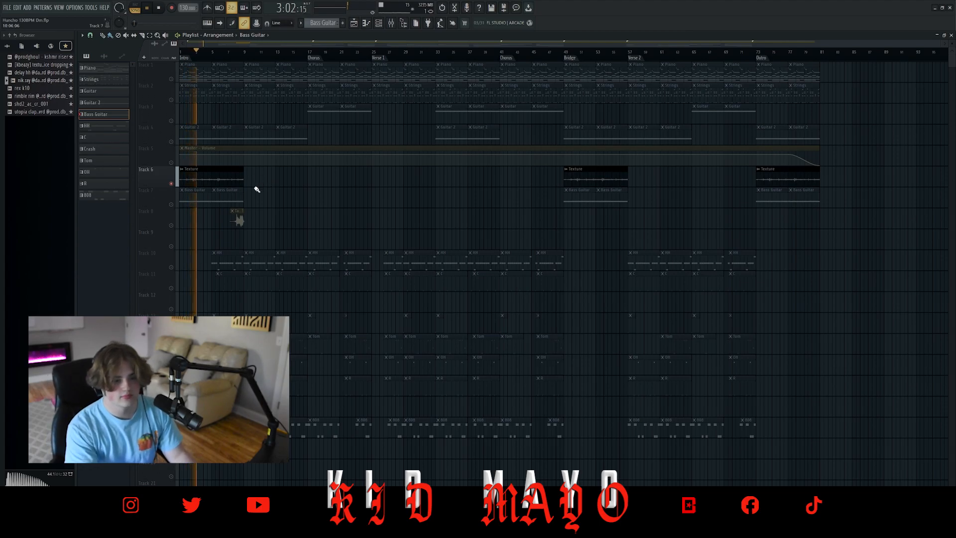
key(space)
- Turn off the solo on Track 6 and play the intro with all playlist tracks active
right_click(168, 183)
click(171, 183)
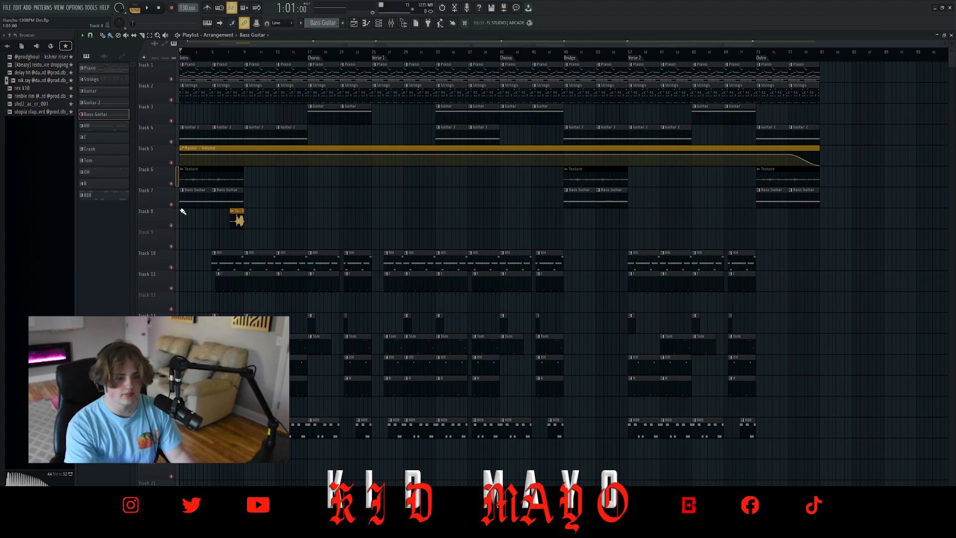
key(space)
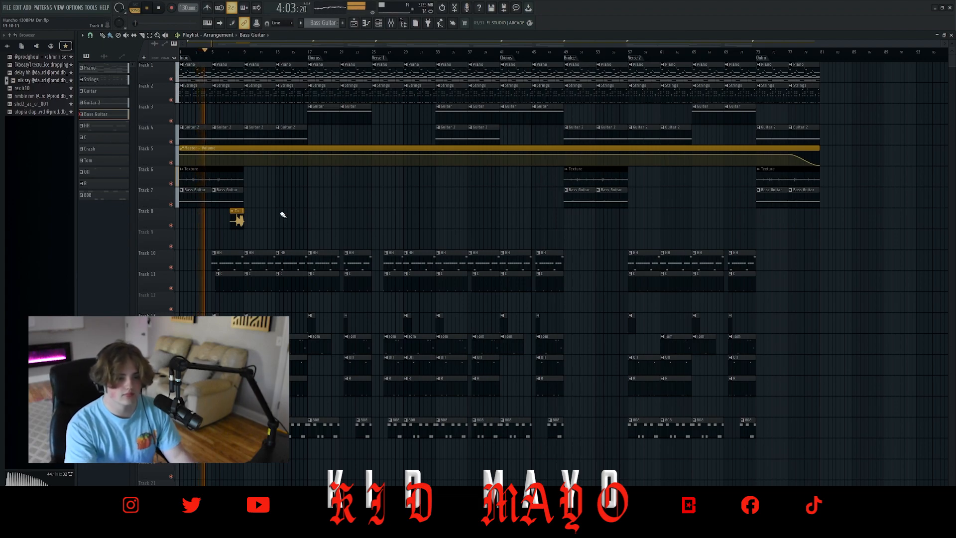
key(space)
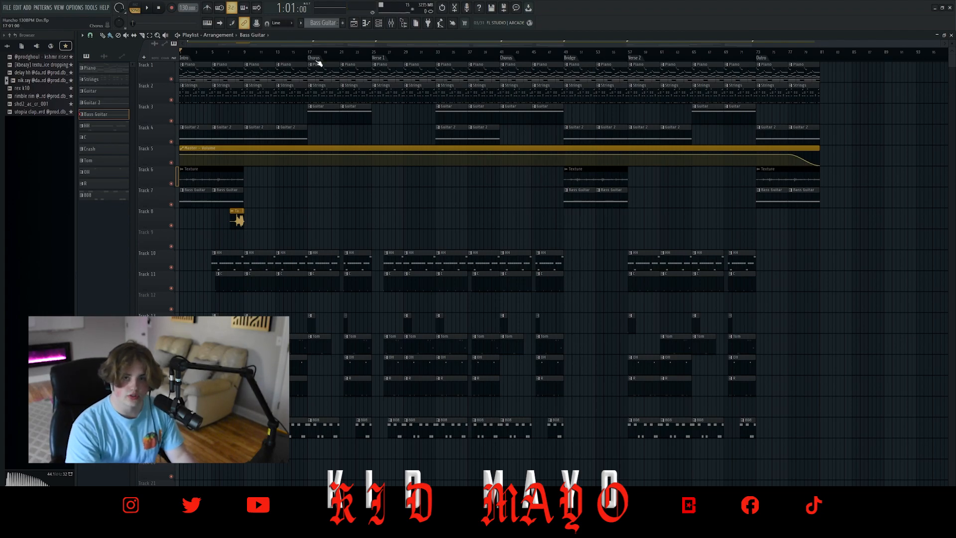
- Try a copy of the Guitar clip at bar 1 of Track 3, play the intro with it and remove the copy
drag(330, 111, 184, 108)
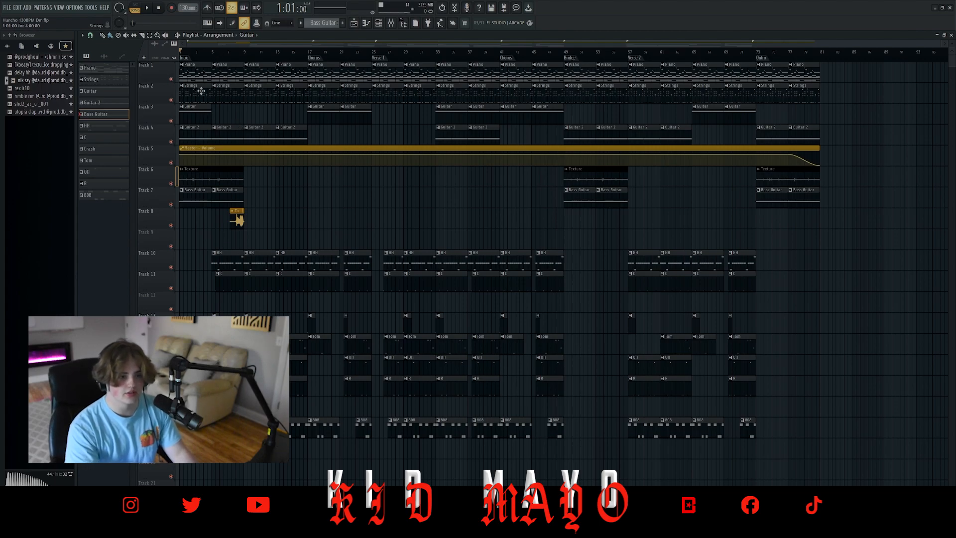
key(space)
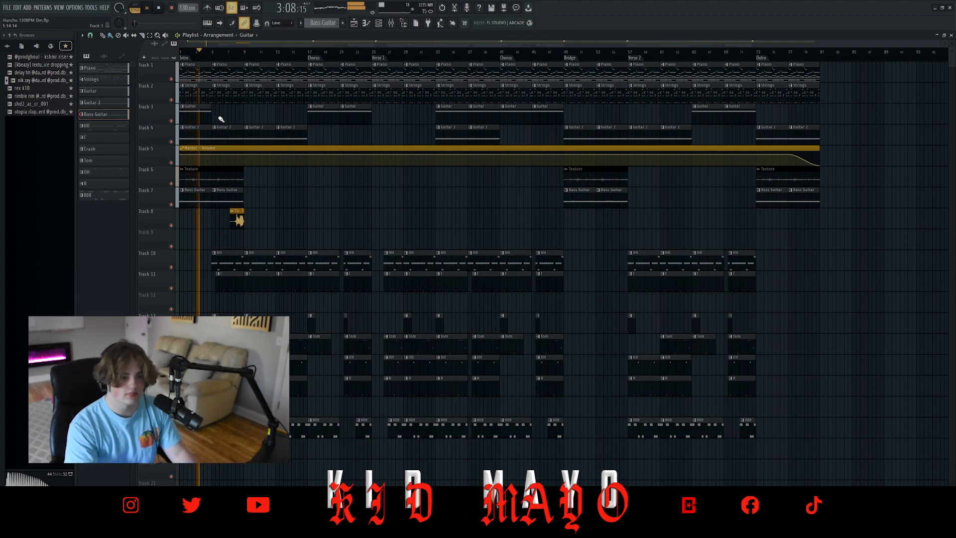
key(space)
right_click(213, 117)
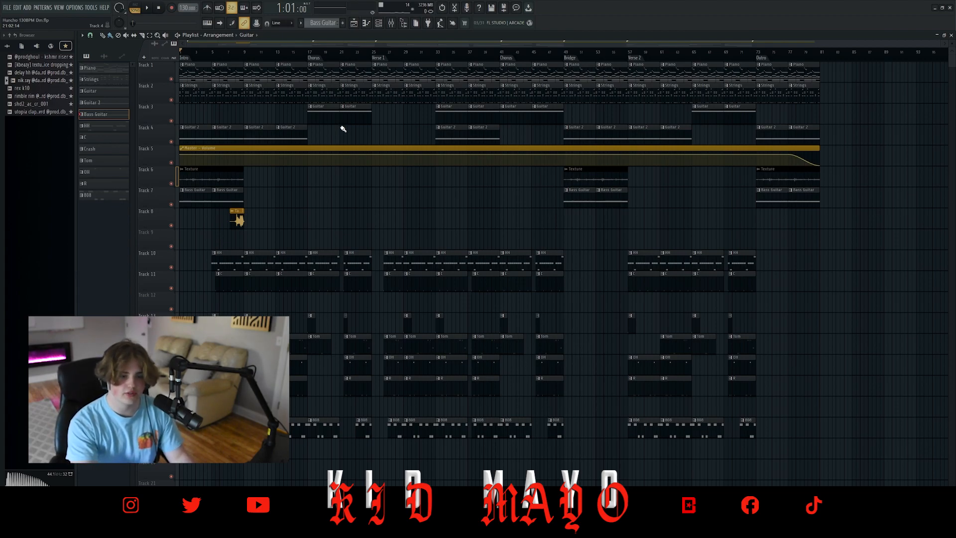
- Switch to the HH pattern and open the HH channel's notes in the piano roll
key(KP_Add)
key(l)
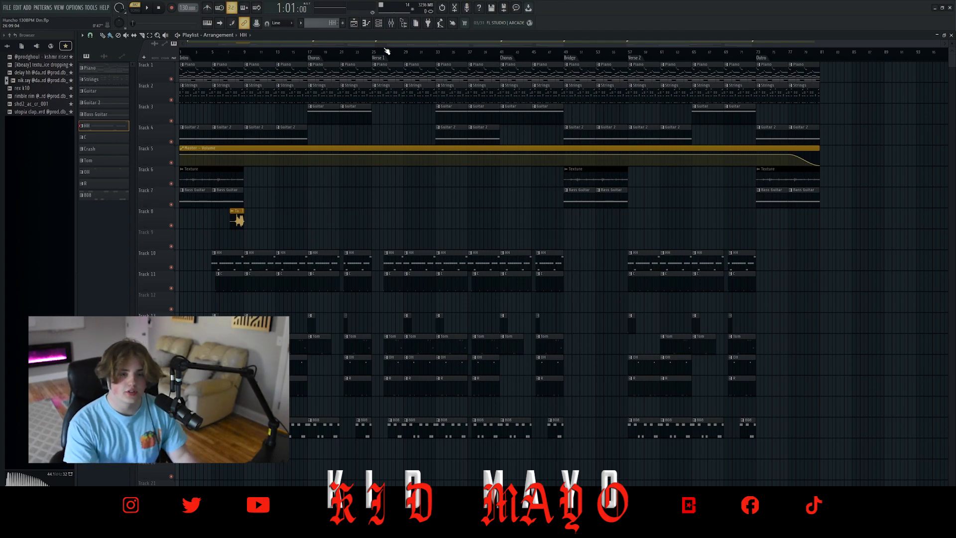
key(F6)
click(271, 248)
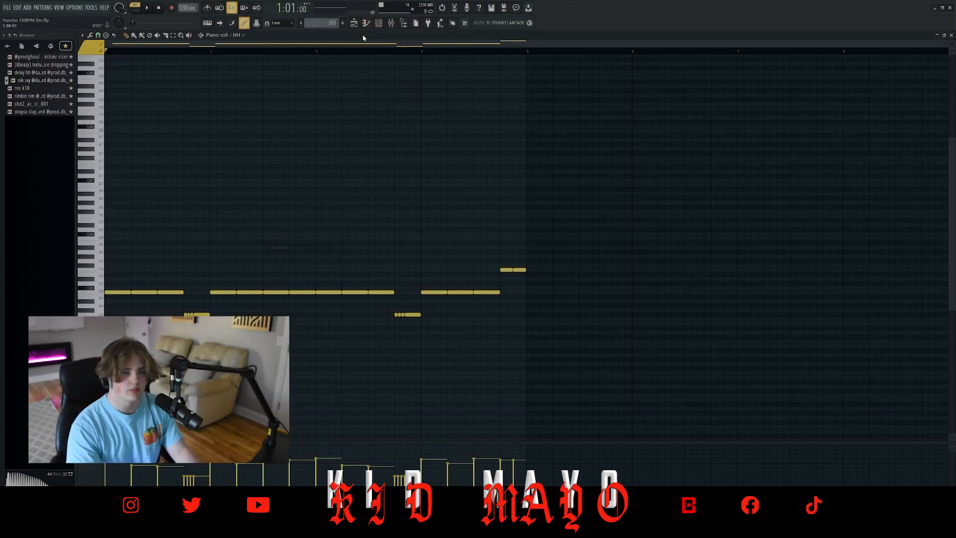
- Fill each 2 steps on the HH channel and play back the hi-hat pattern
key(F6)
right_click(257, 249)
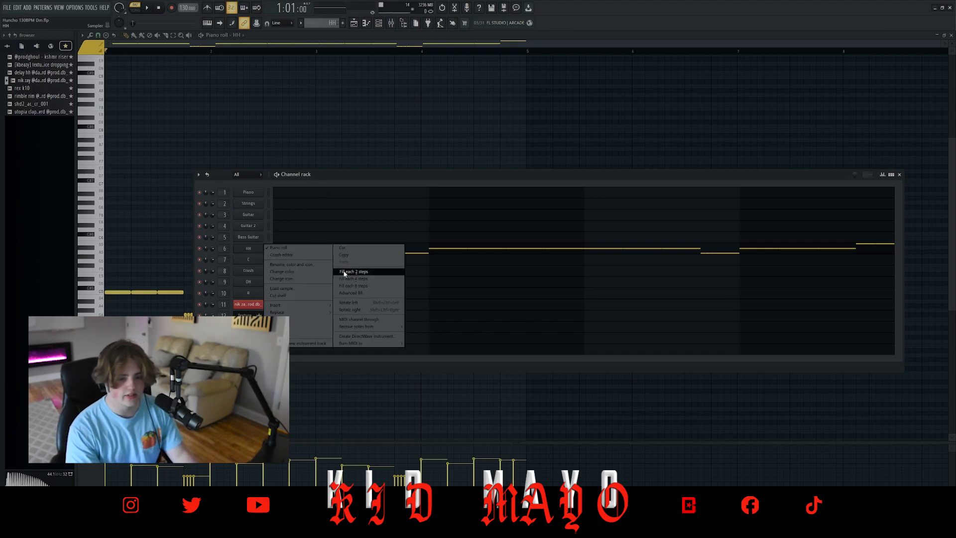
click(369, 275)
key(F6)
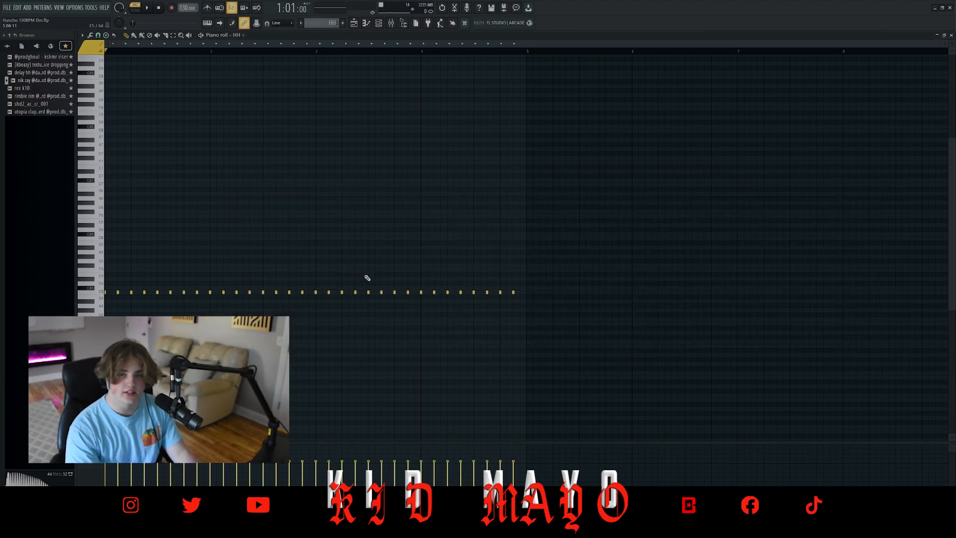
key(space)
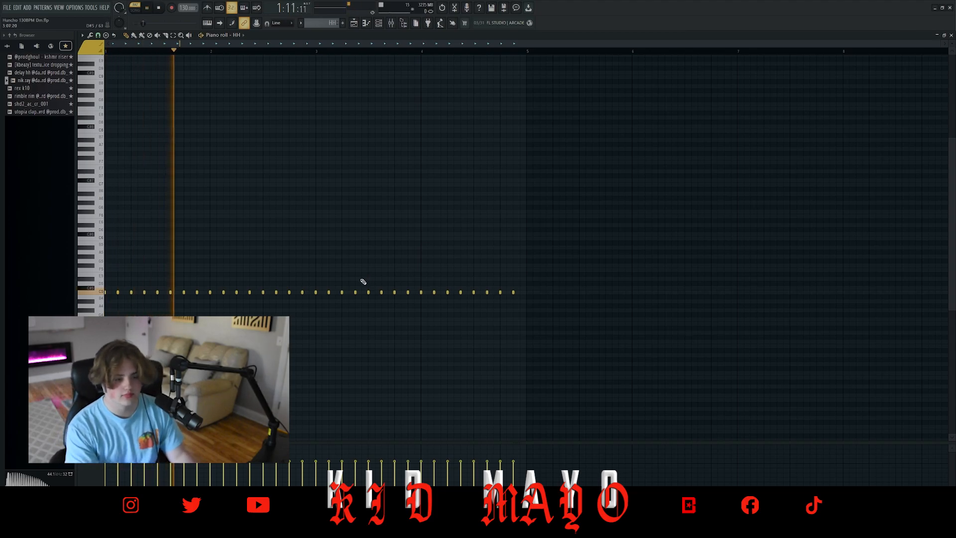
key(space)
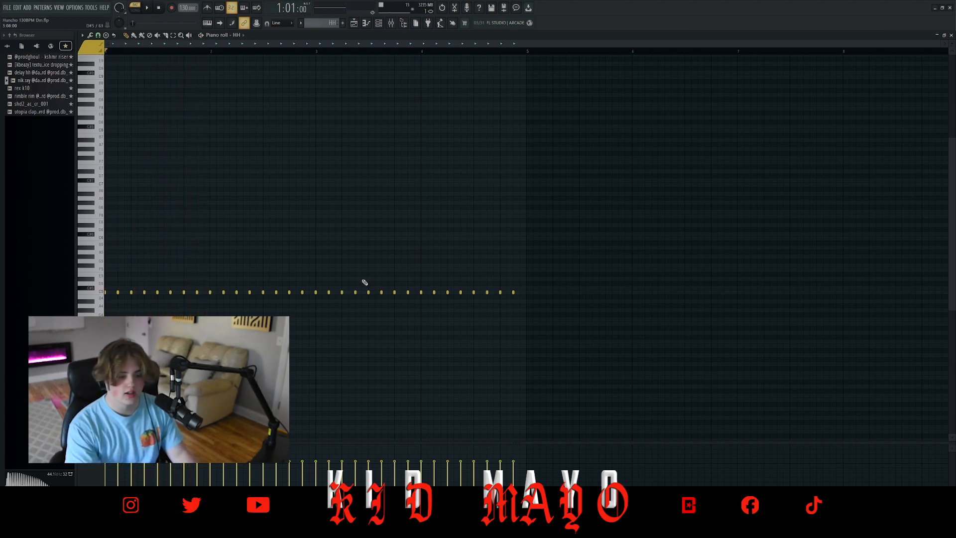
- Fill each 4 steps on the HH channel and play back the hi-hat pattern
click(379, 24)
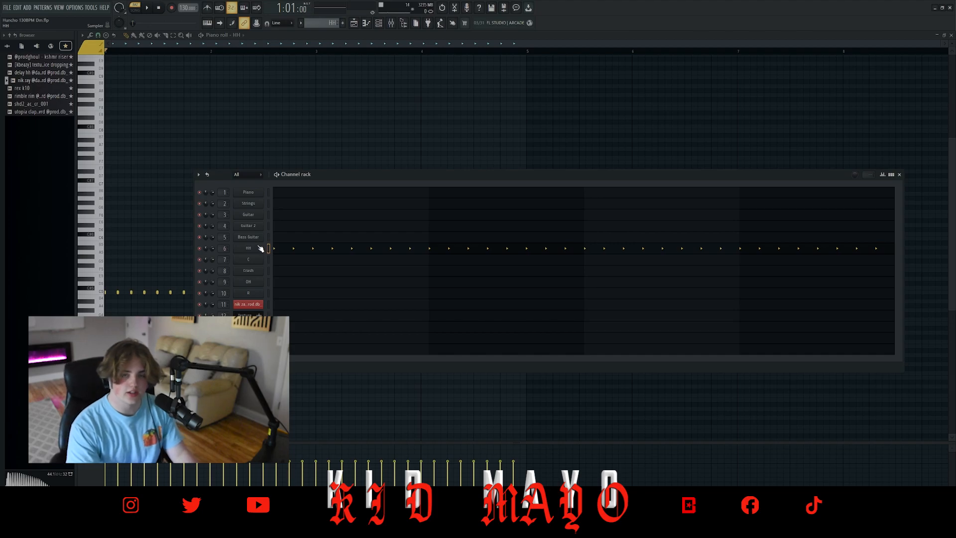
right_click(261, 248)
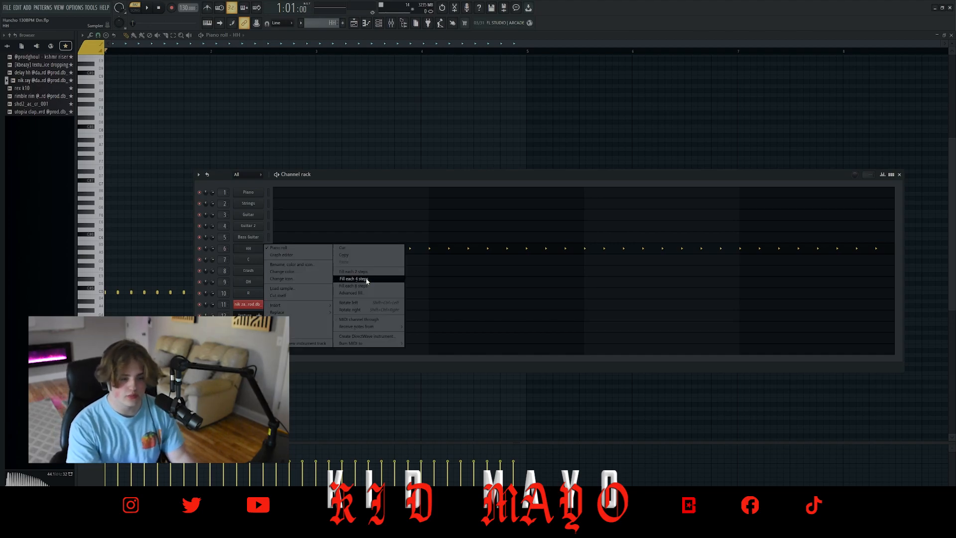
click(367, 280)
key(F6)
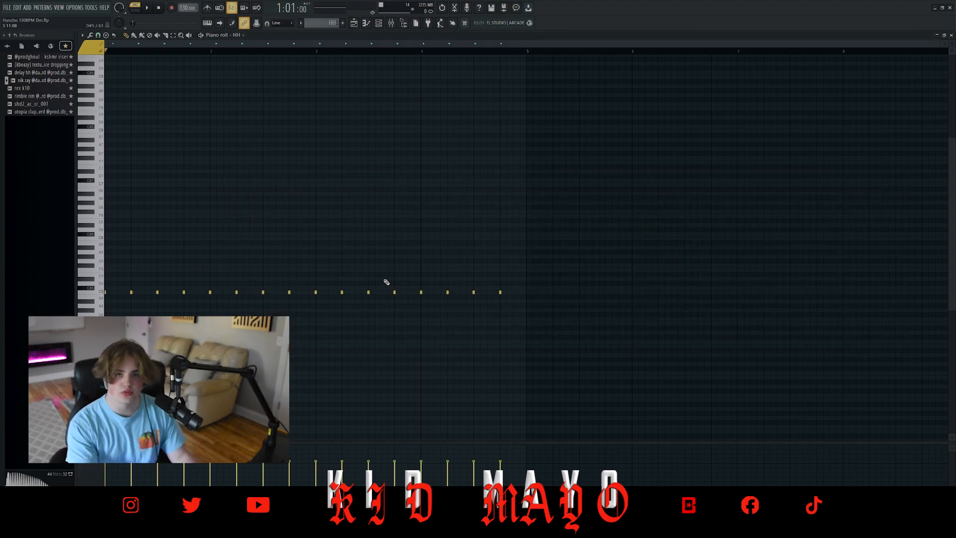
key(space)
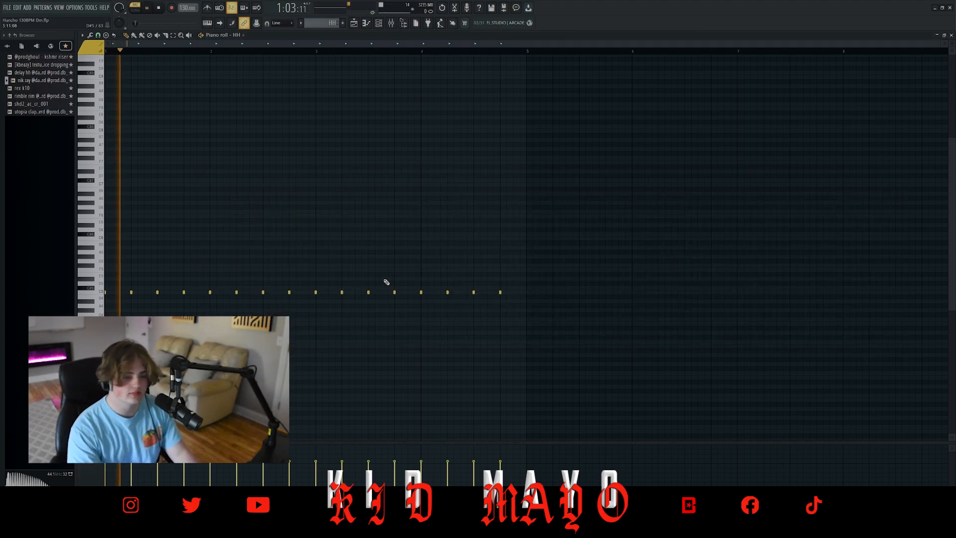
key(space)
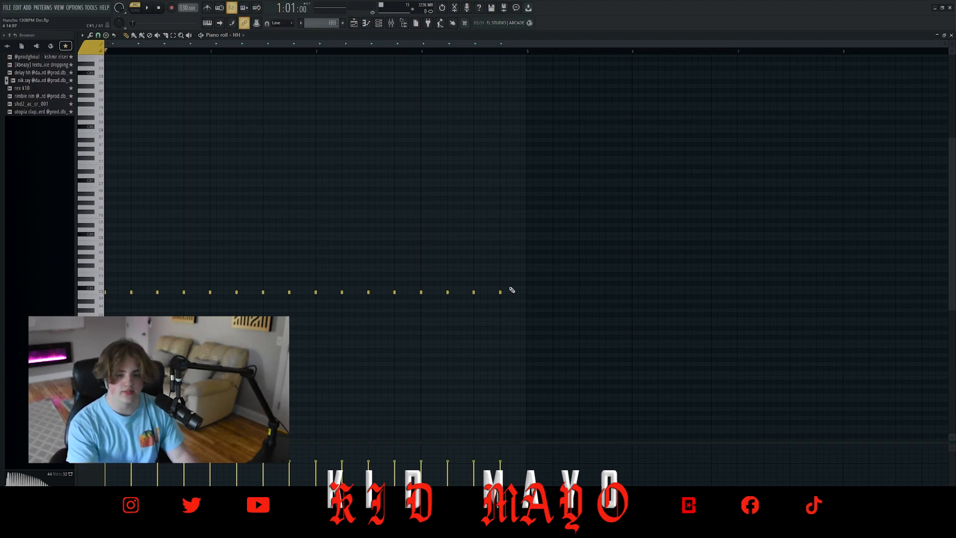
- Undo the step fills on the HH channel and play back its original hi-hat notes
click(380, 26)
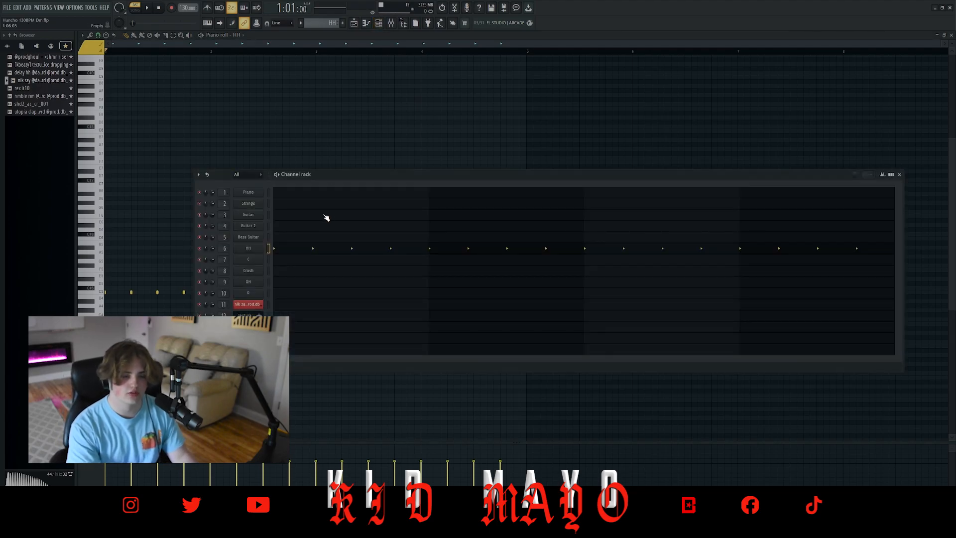
key(ctrl+z)
key(ctrl+z)
key(Escape)
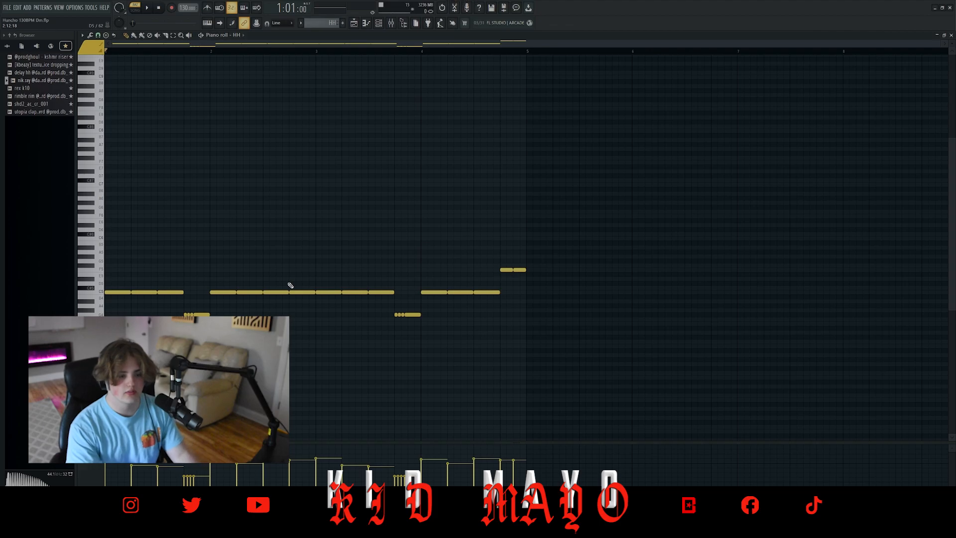
key(space)
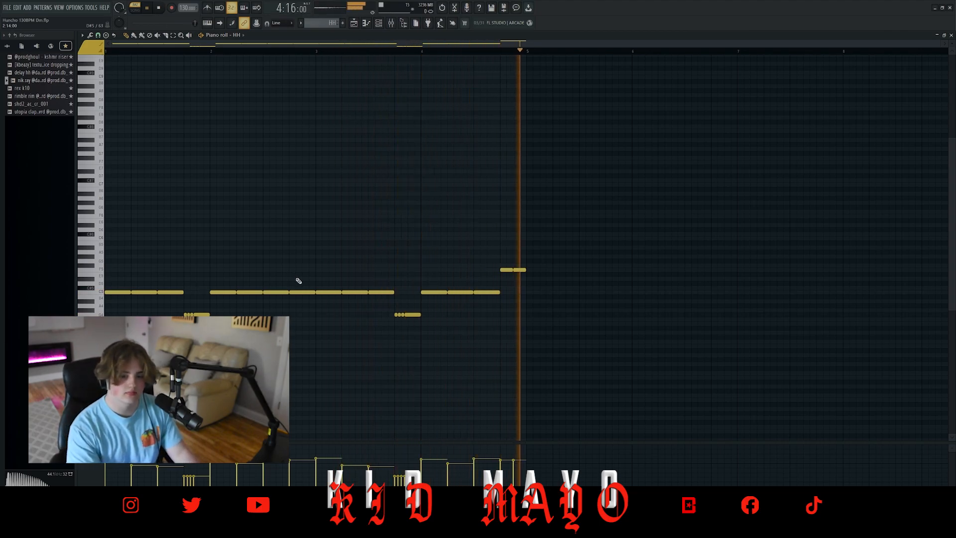
key(space)
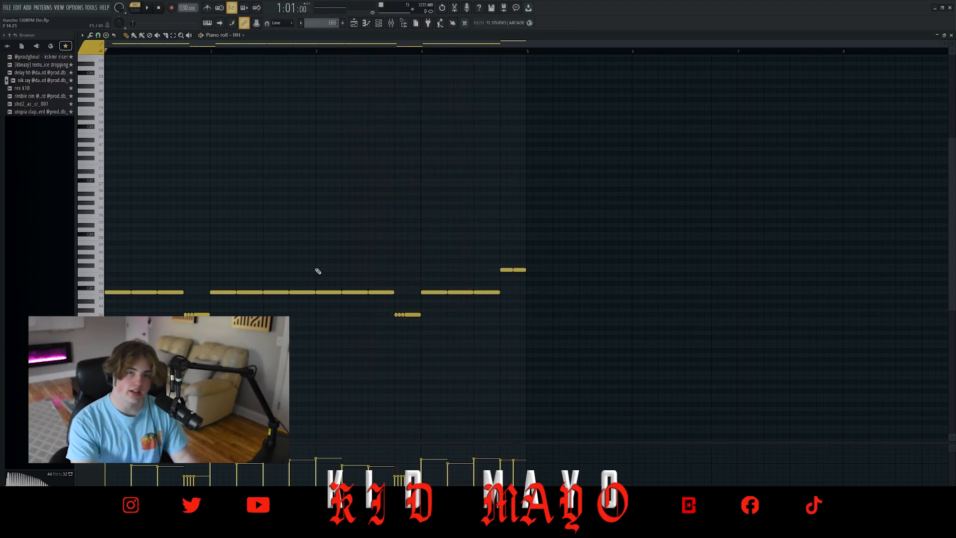
- Switch to the C pattern and open the C channel's notes in the piano roll
click(379, 25)
right_click(260, 253)
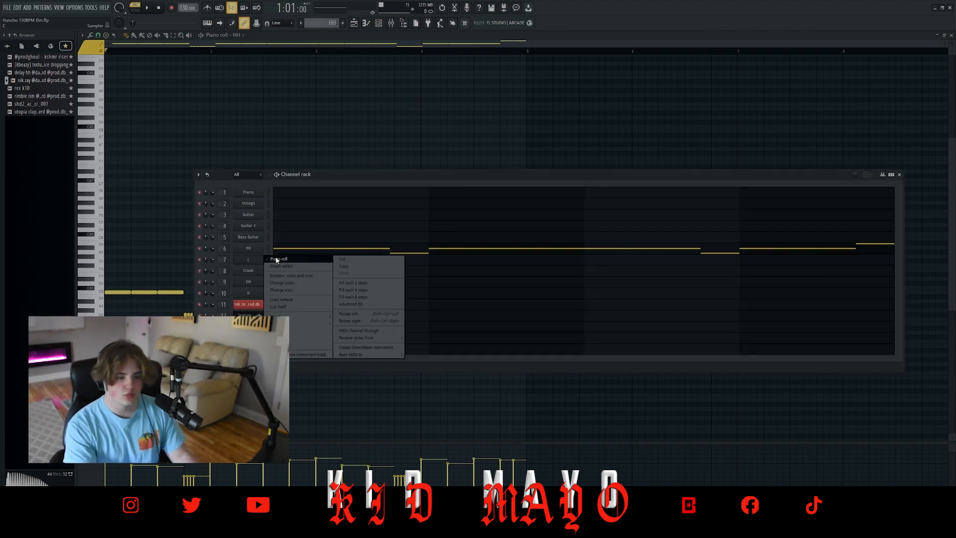
click(276, 260)
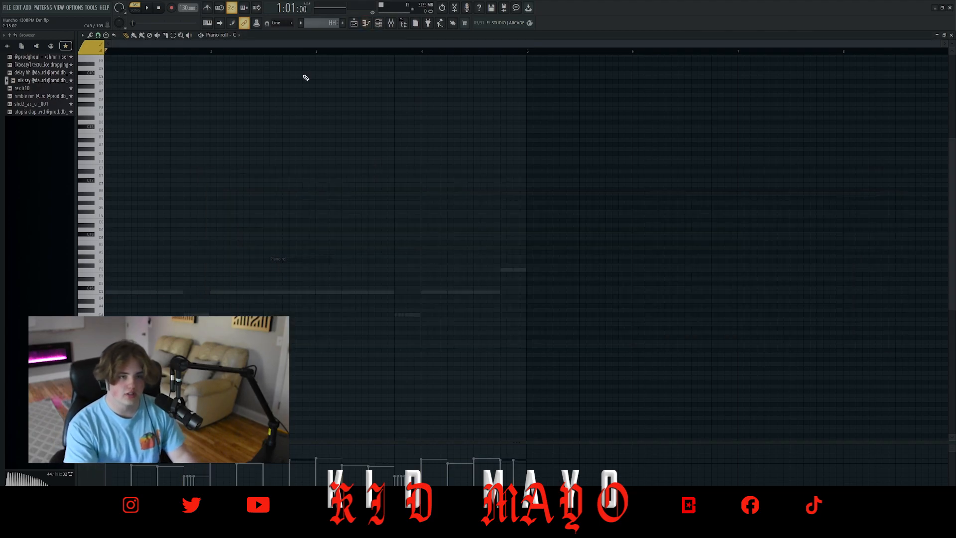
- Open the C channel's sampler settings, preview the clap sample and close the settings
click(377, 27)
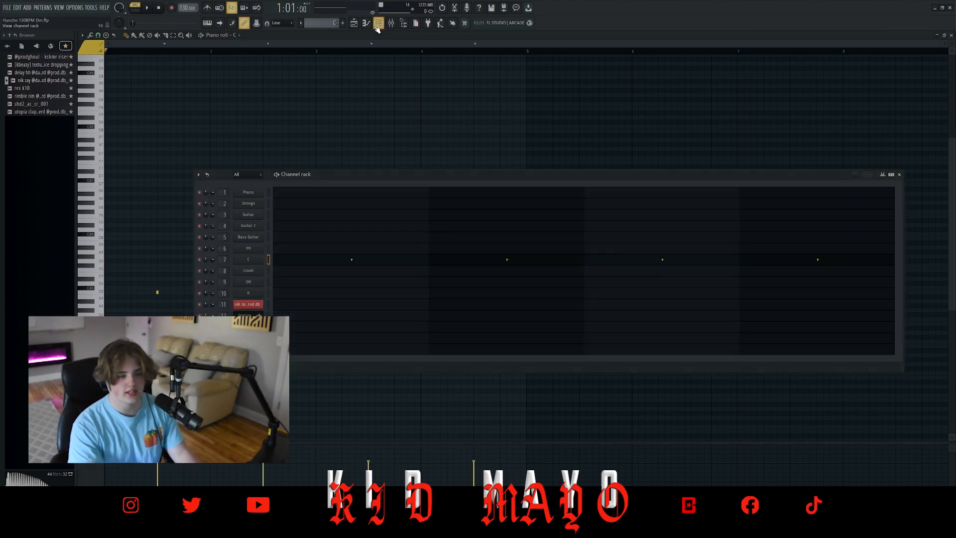
click(258, 262)
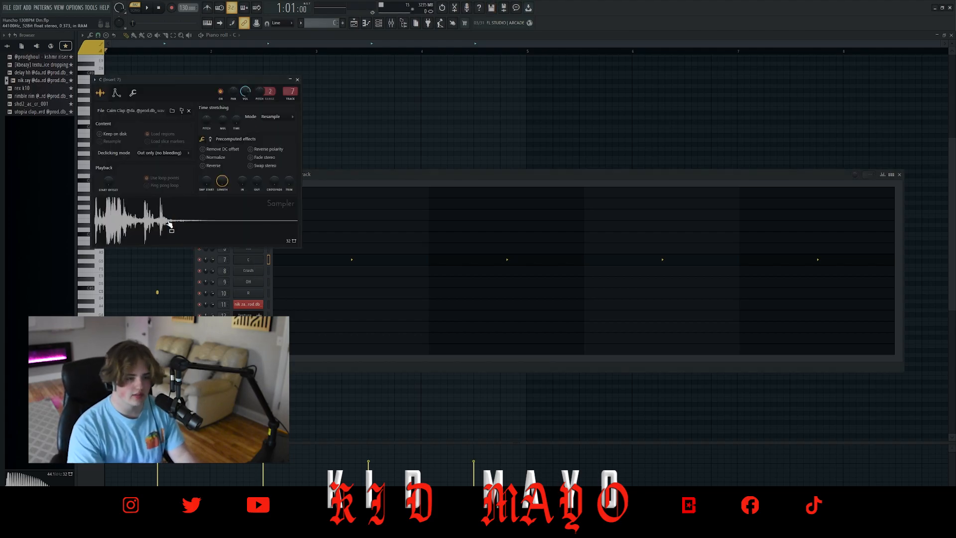
click(174, 222)
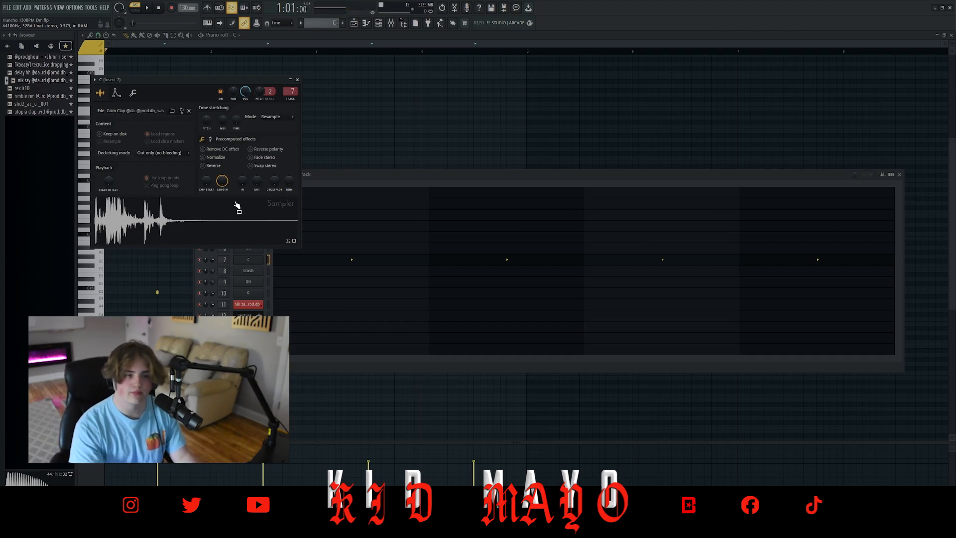
click(298, 79)
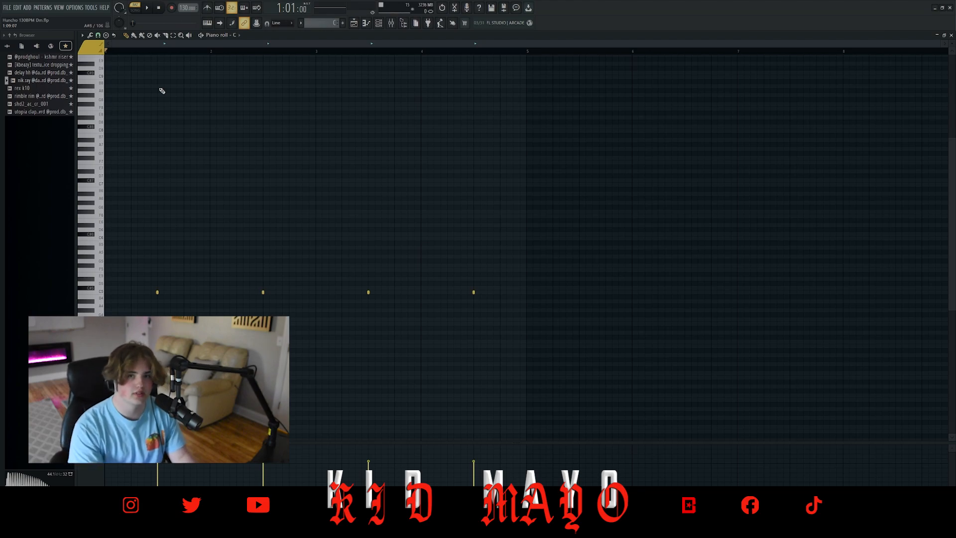
- Switch to the Crash pattern, open the Crash channel's notes in the piano roll and play them back
scroll(324, 23, down, 1)
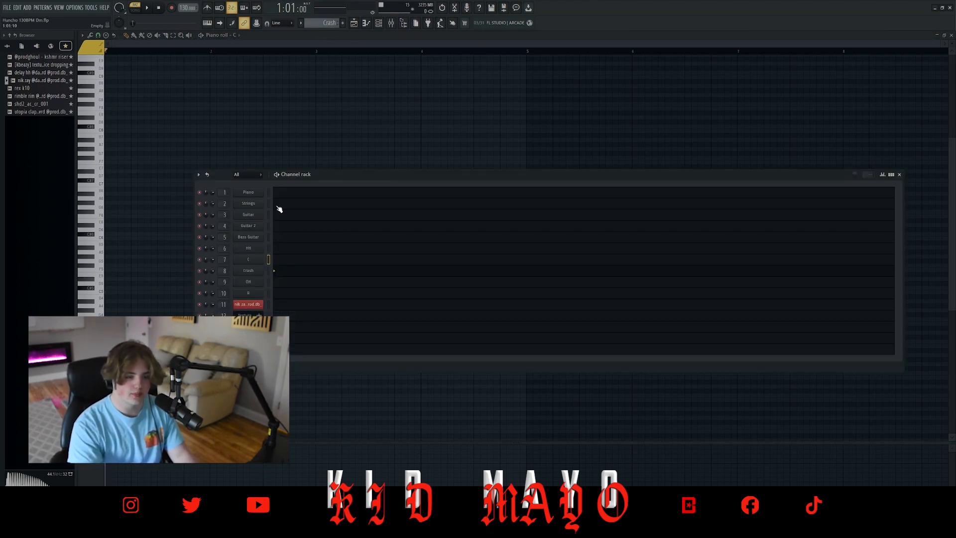
right_click(259, 270)
click(276, 273)
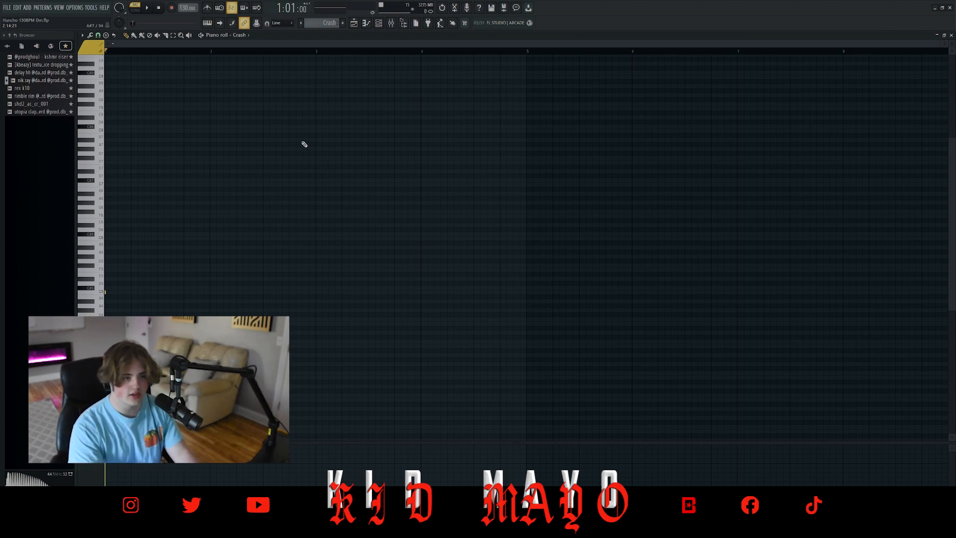
key(space)
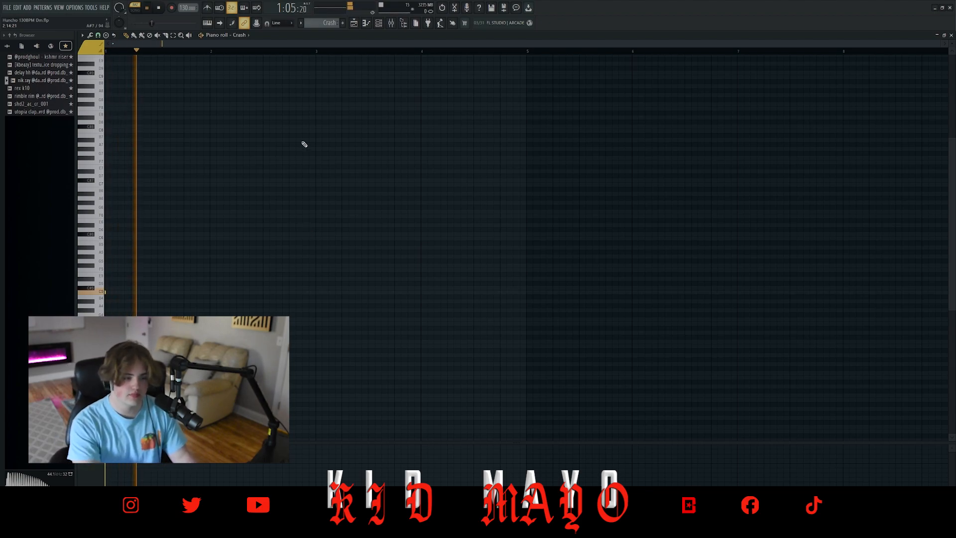
key(space)
- Switch to the OH pattern and play back its open-hat notes from bar 2
scroll(329, 24, down, 1)
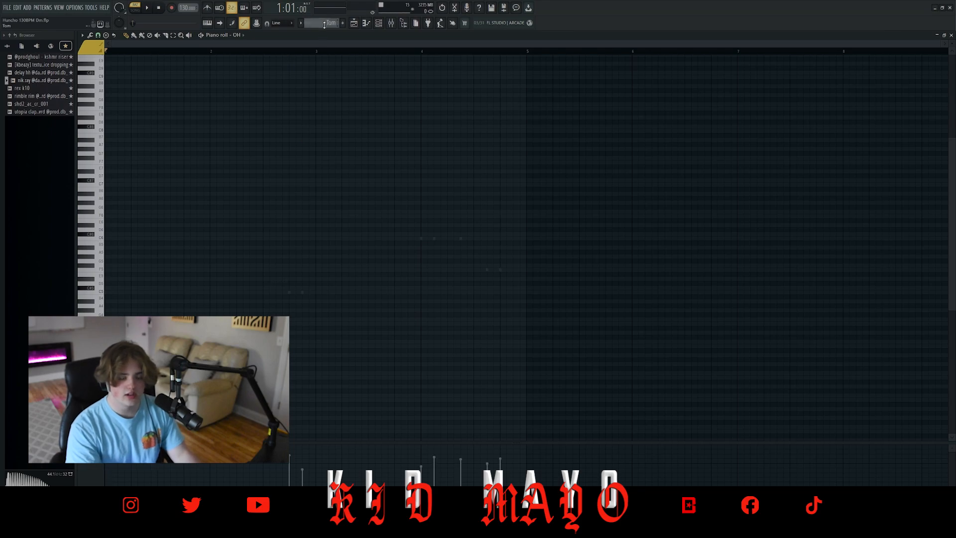
scroll(334, 25, down, 1)
mouse_move(328, 53)
mouse_down()
mouse_move(302, 80)
mouse_move(215, 80)
mouse_up()
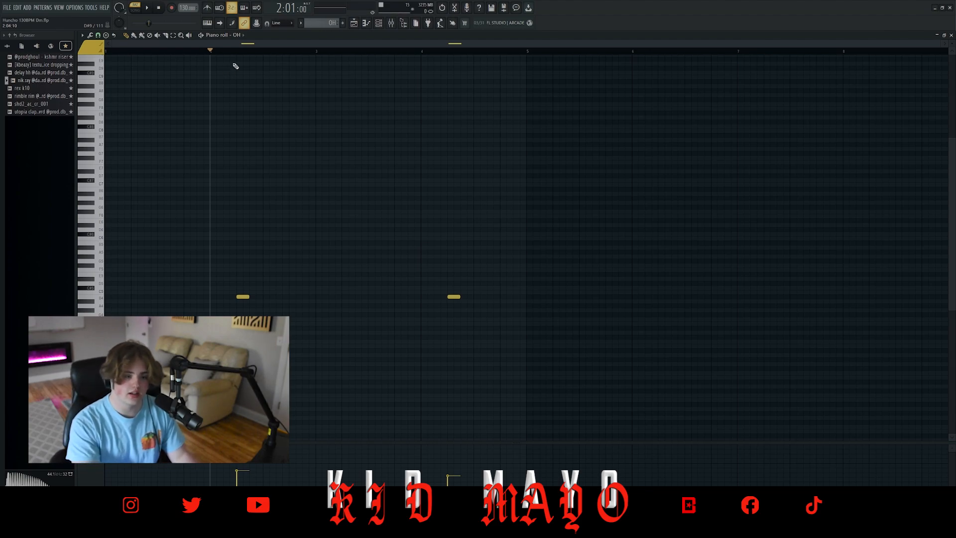
key(space)
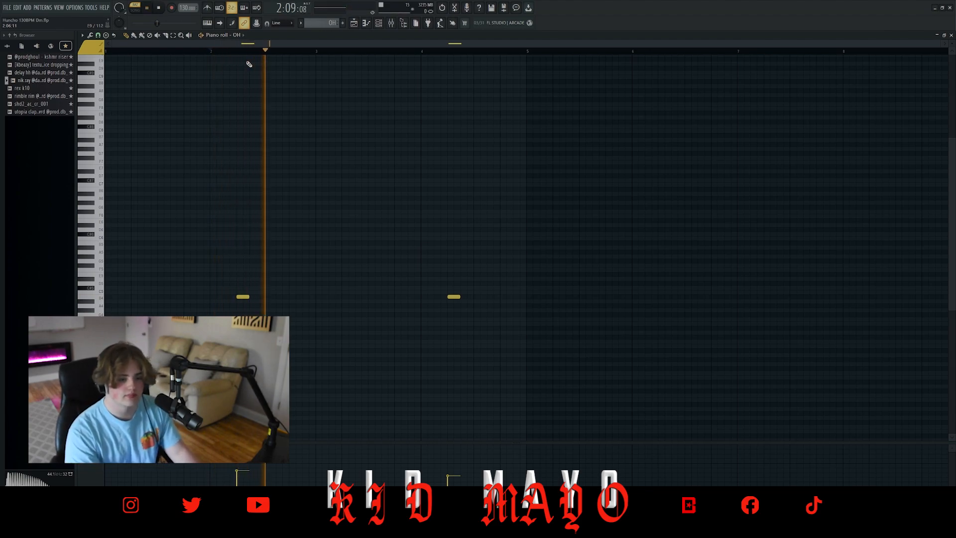
key(space)
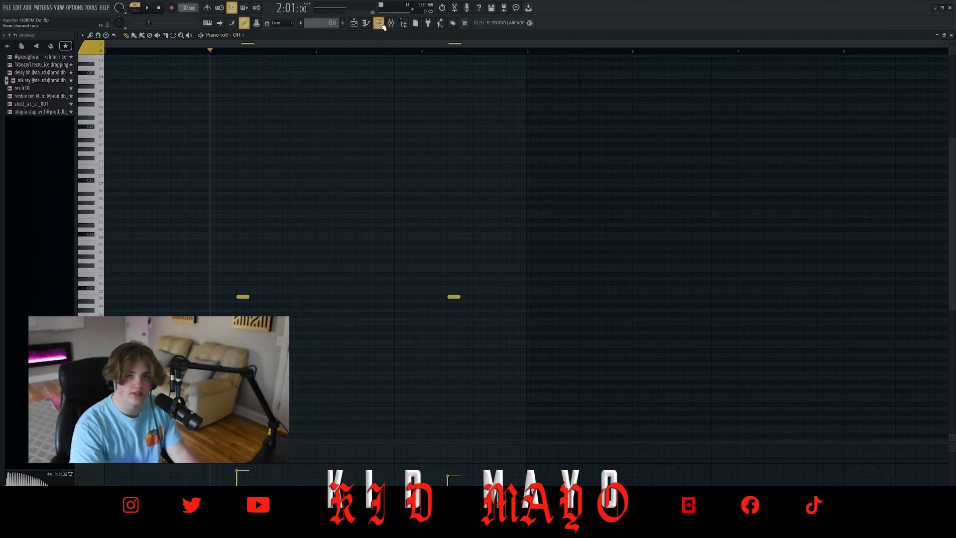
- Switch to the R pattern and play back its notes from bar 1
scroll(323, 23, down, 1)
drag(209, 51, 90, 64)
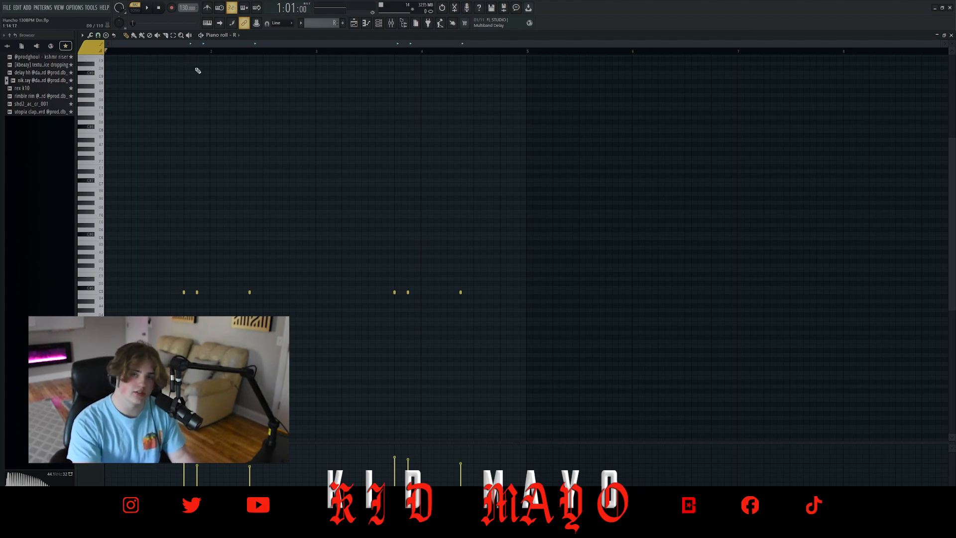
key(space)
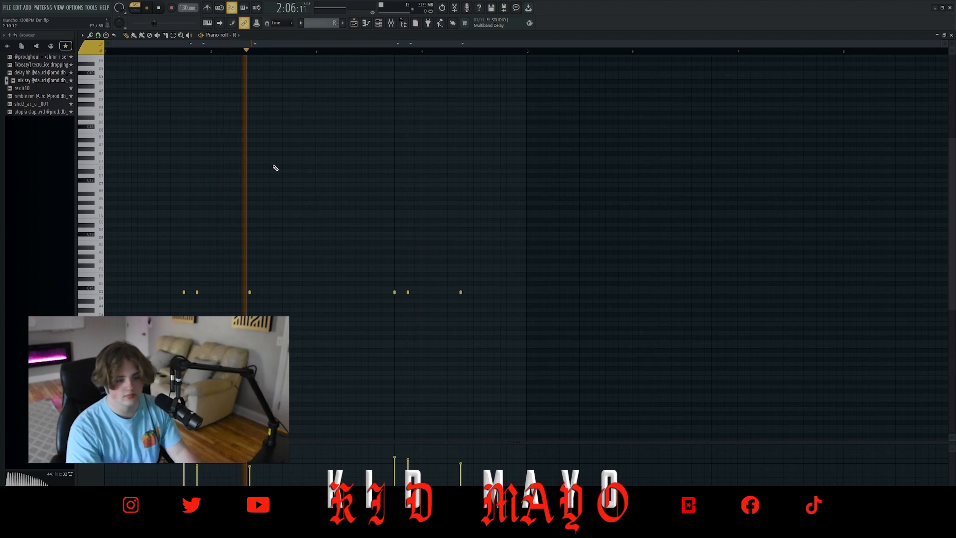
key(space)
- Open the Tom channel's notes in the piano roll and return to the playlist arrangement with the 808 pattern selected
key(F6)
right_click(248, 303)
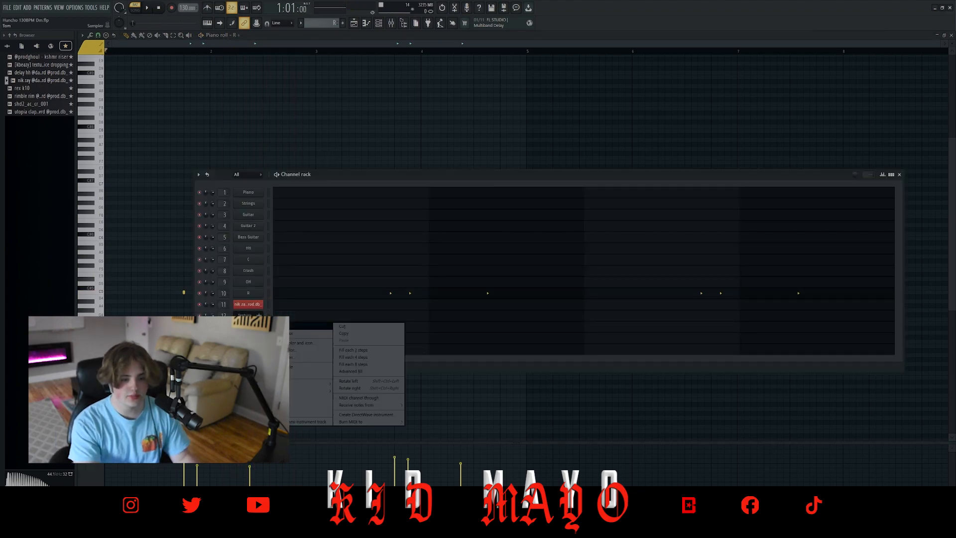
click(271, 326)
click(356, 23)
scroll(334, 24, down, 2)
scroll(330, 23, up, 1)
click(354, 23)
scroll(249, 164, up, 3)
- Solo the Tom clips on Track 14, play the part from bar 8 and turn the solo off
click(226, 53)
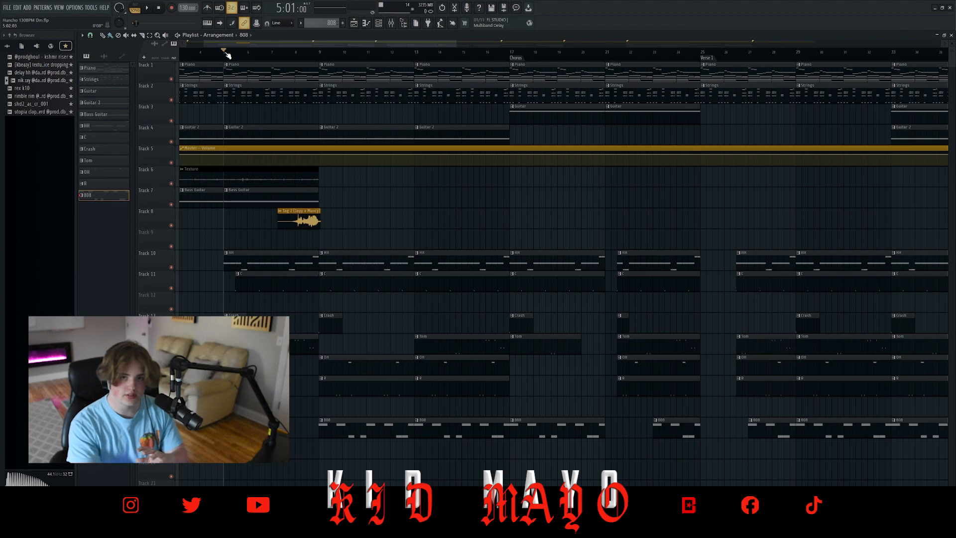
drag(272, 54, 297, 56)
right_click(171, 351)
key(space)
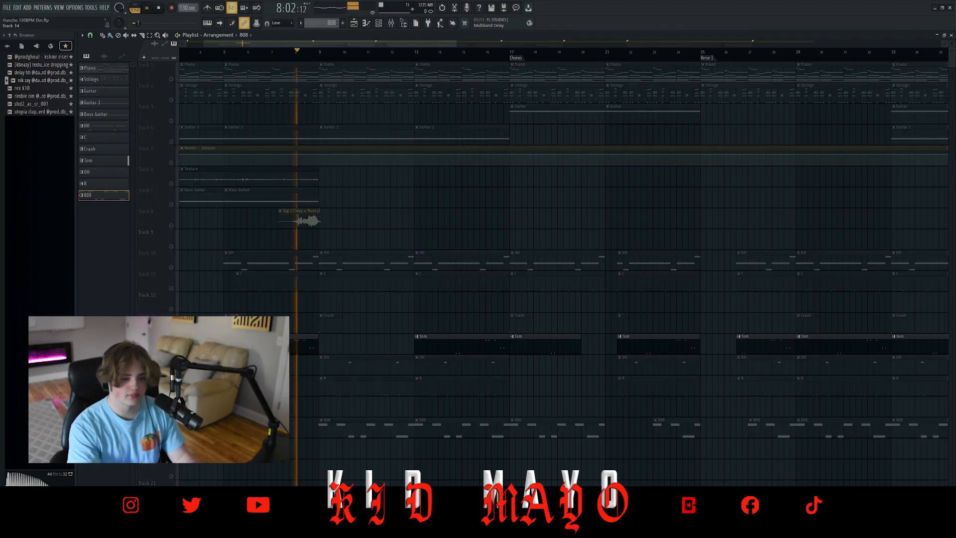
key(space)
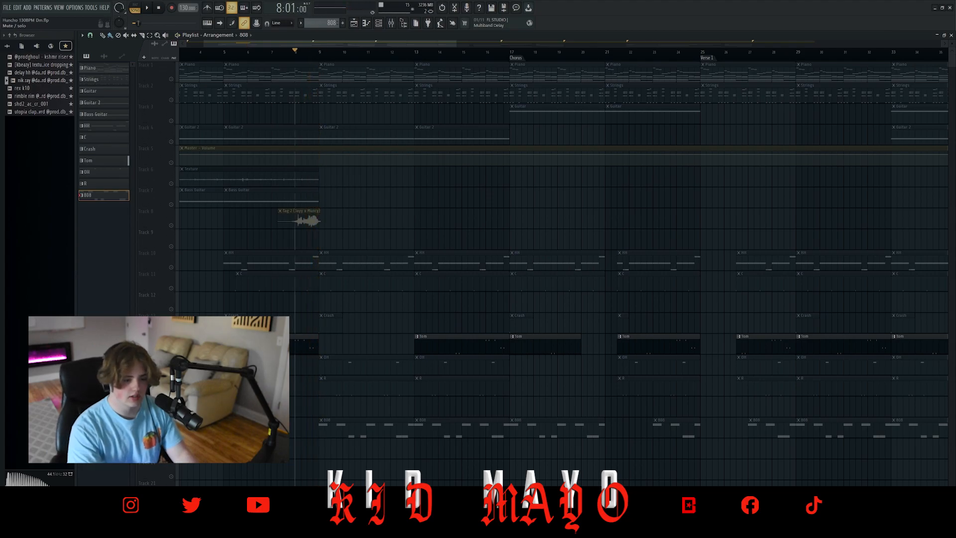
right_click(172, 350)
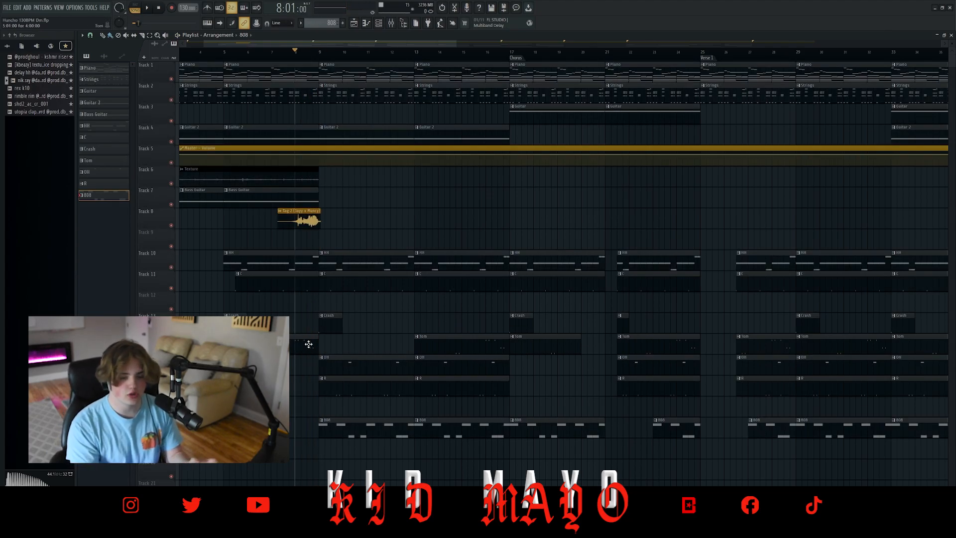
- Solo the Tom track together with the Crash track and play both from bar 8
right_click(172, 350)
click(171, 329)
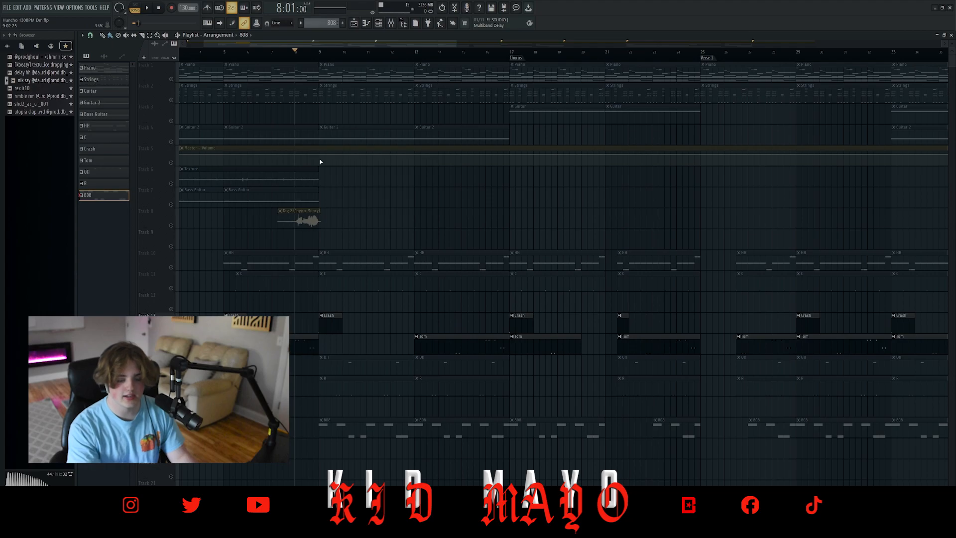
key(space)
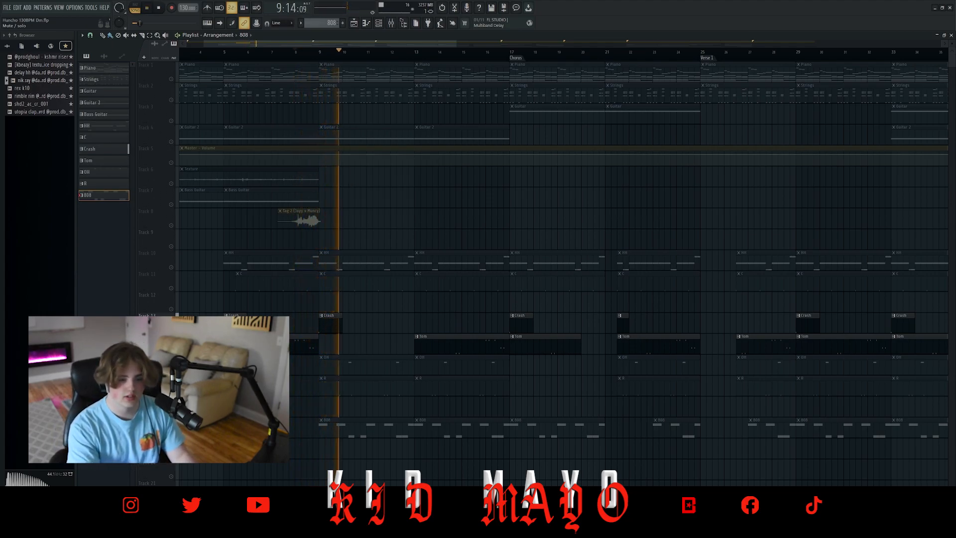
key(space)
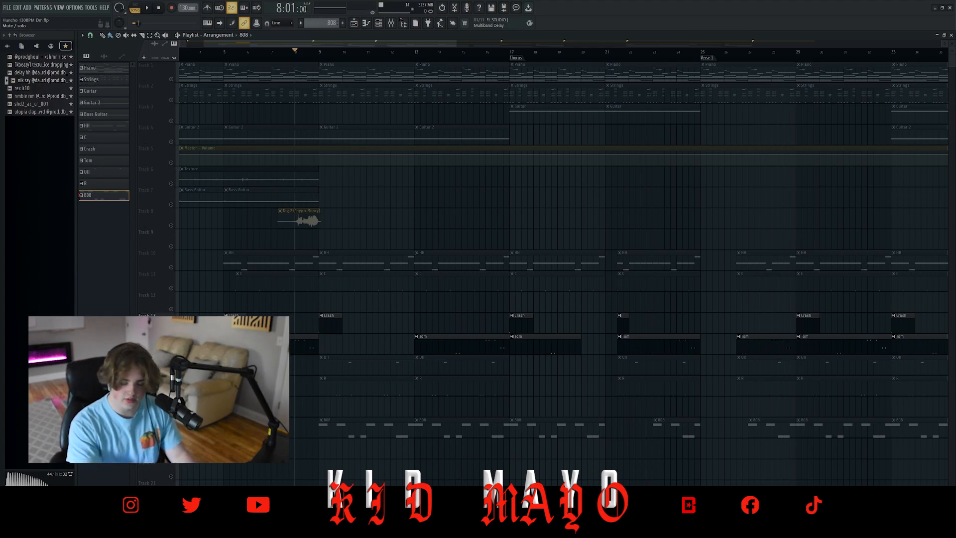
- Solo the 808 track, set the playhead to bar 9 and open the 808 channel's notes in the piano roll
right_click(172, 435)
click(326, 53)
click(378, 23)
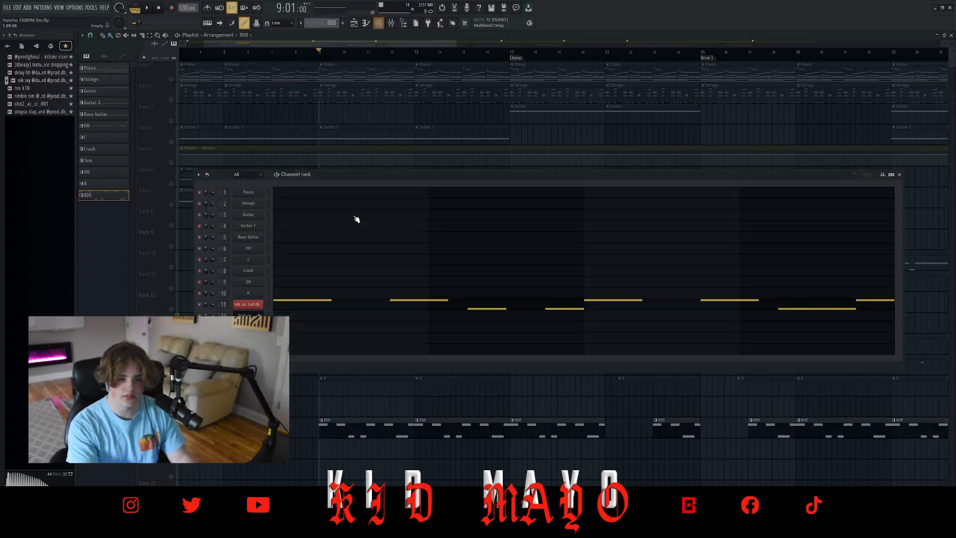
right_click(254, 305)
click(278, 304)
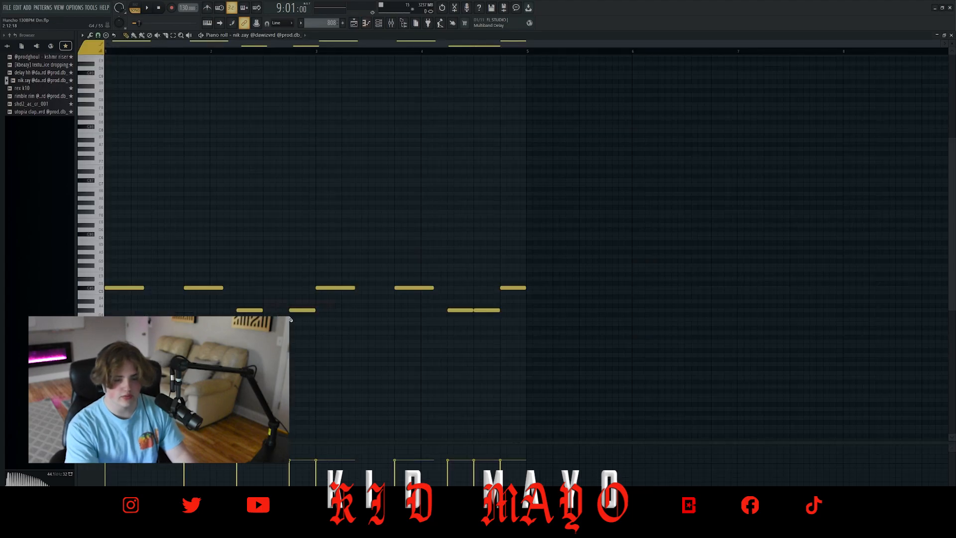
- Play back the soloed 808 notes from bar 9 in the piano roll
scroll(162, 44, up, 2)
drag(160, 45, 135, 46)
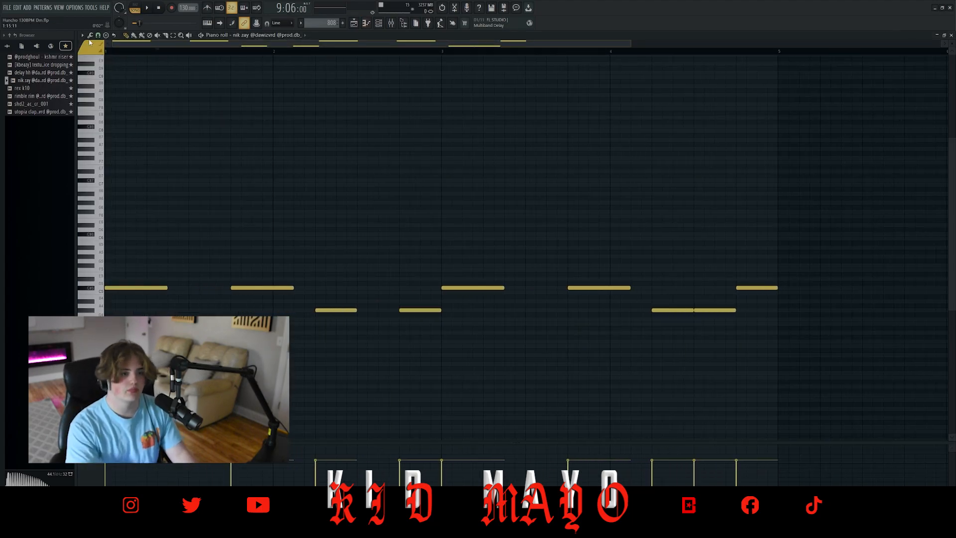
key(space)
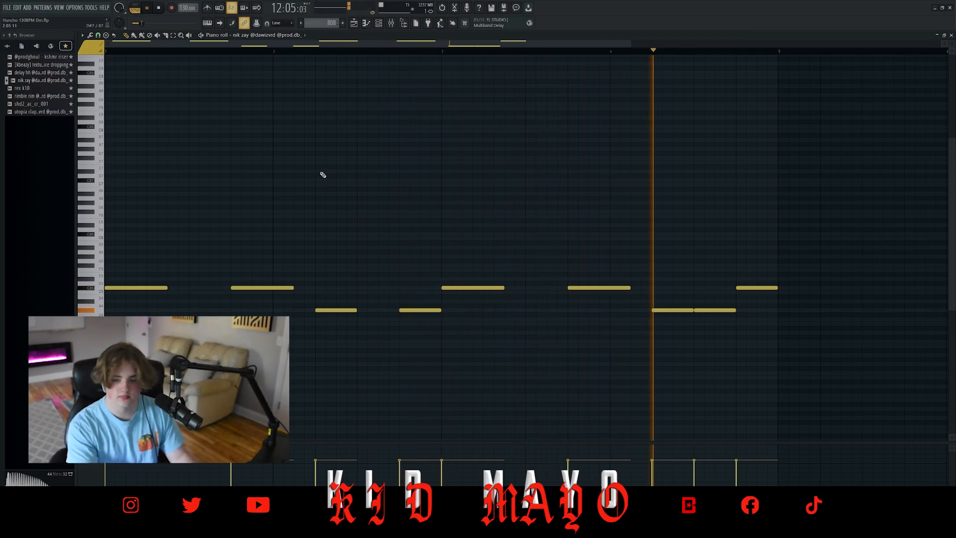
key(space)
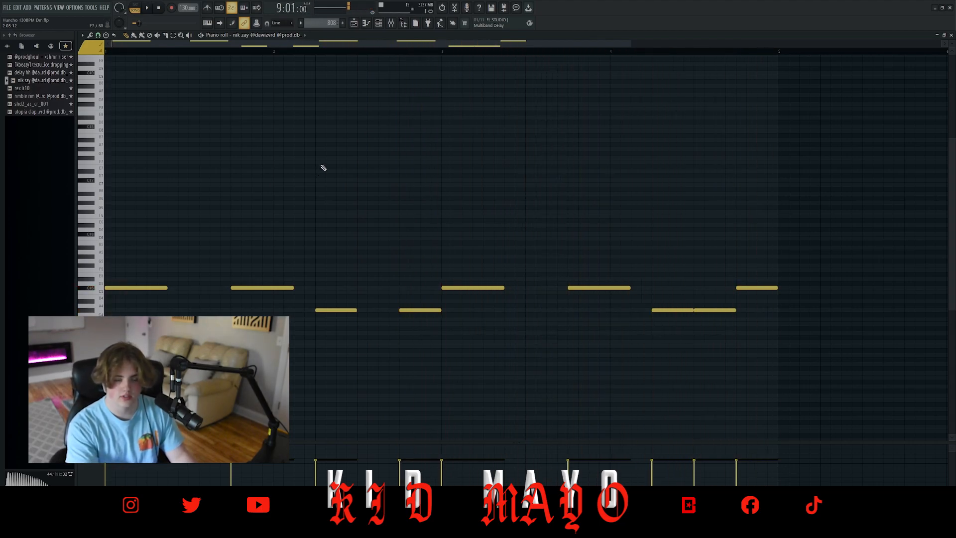
- Return to the playlist, unmute the drum tracks from Track 10 down to the 808 and play them from bar 9
click(353, 23)
drag(172, 266, 171, 434)
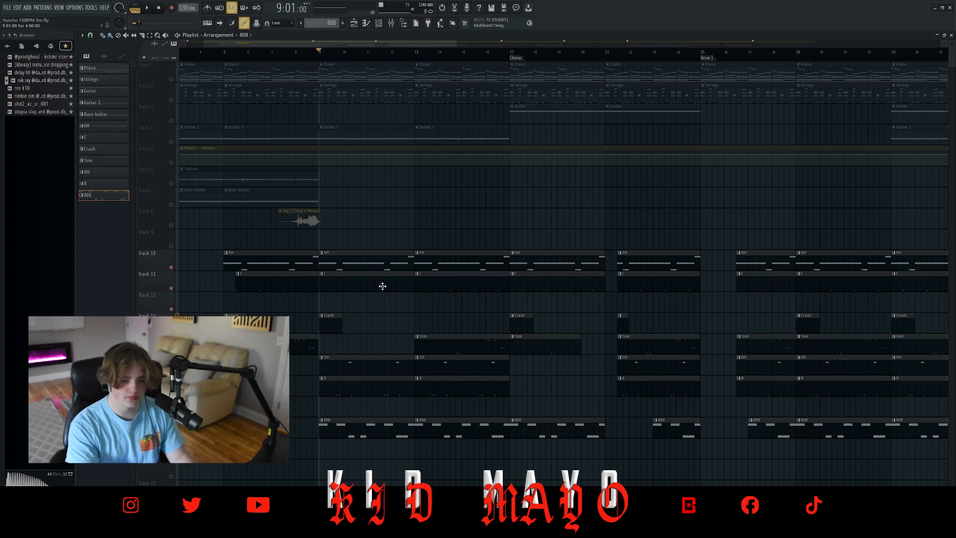
key(space)
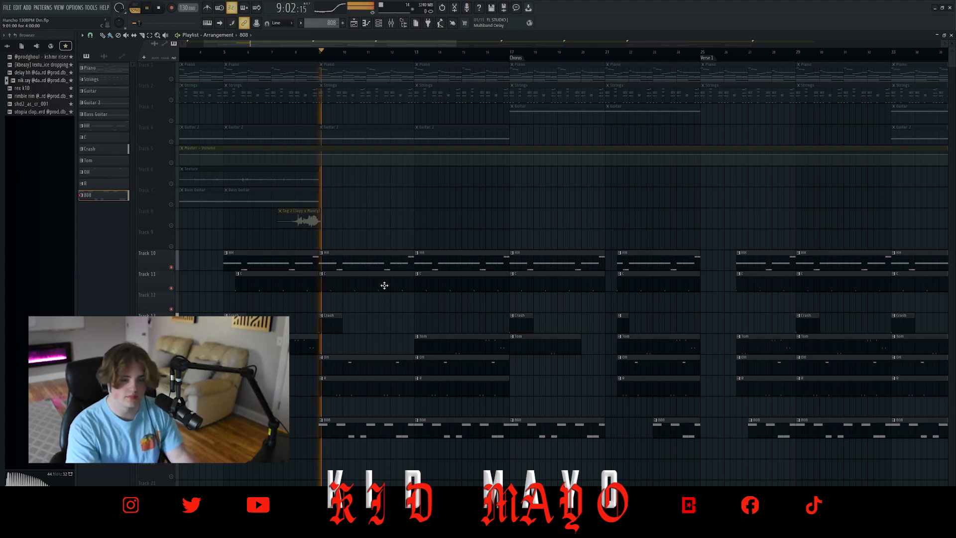